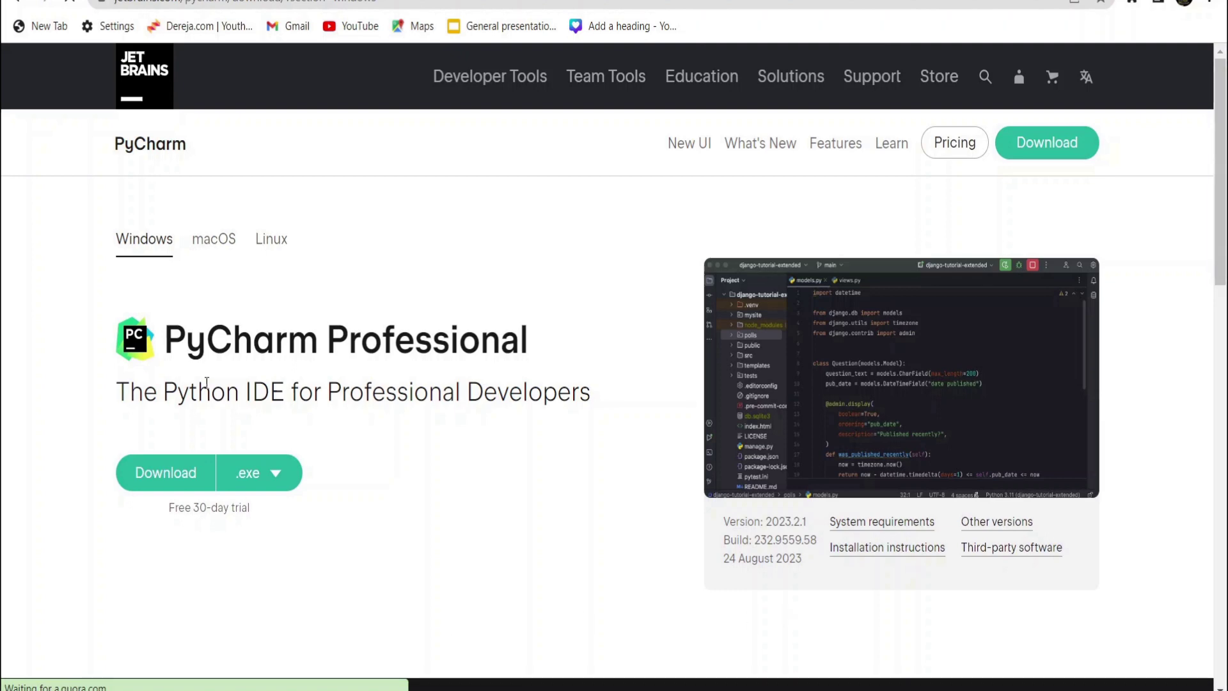
# Review the PyCharm download options for macOS and Linux, then return to Windows.
pyautogui.click(213, 241)
pyautogui.click(273, 241)
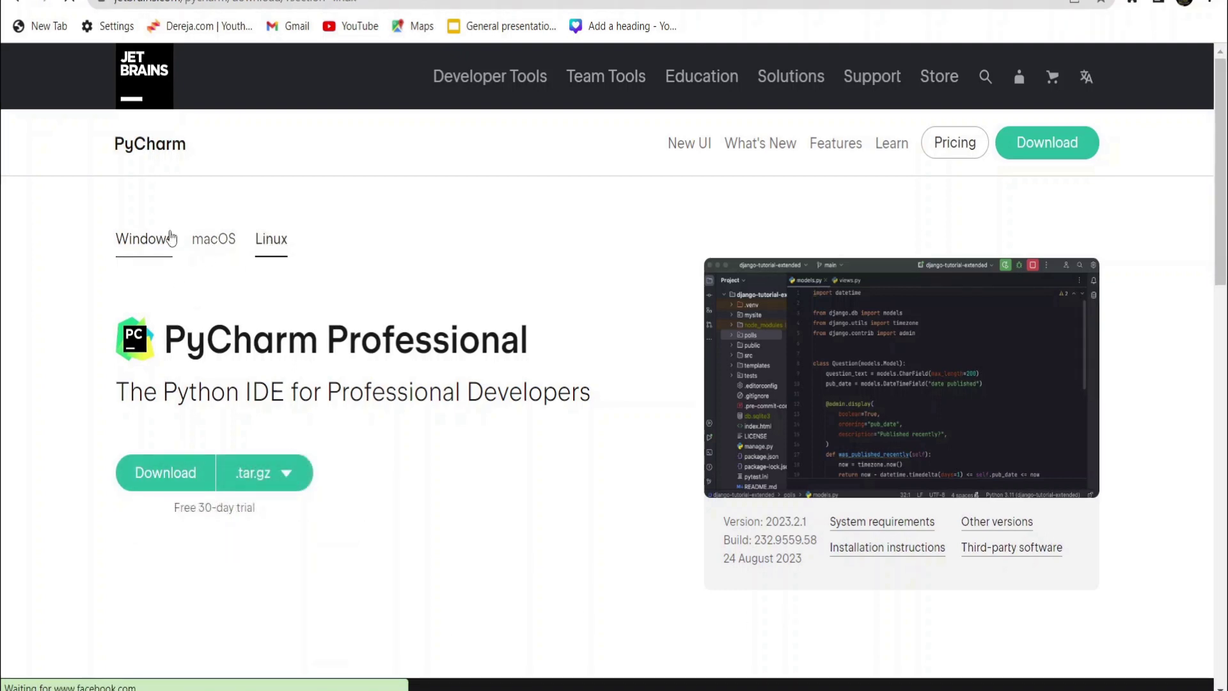
pyautogui.click(171, 238)
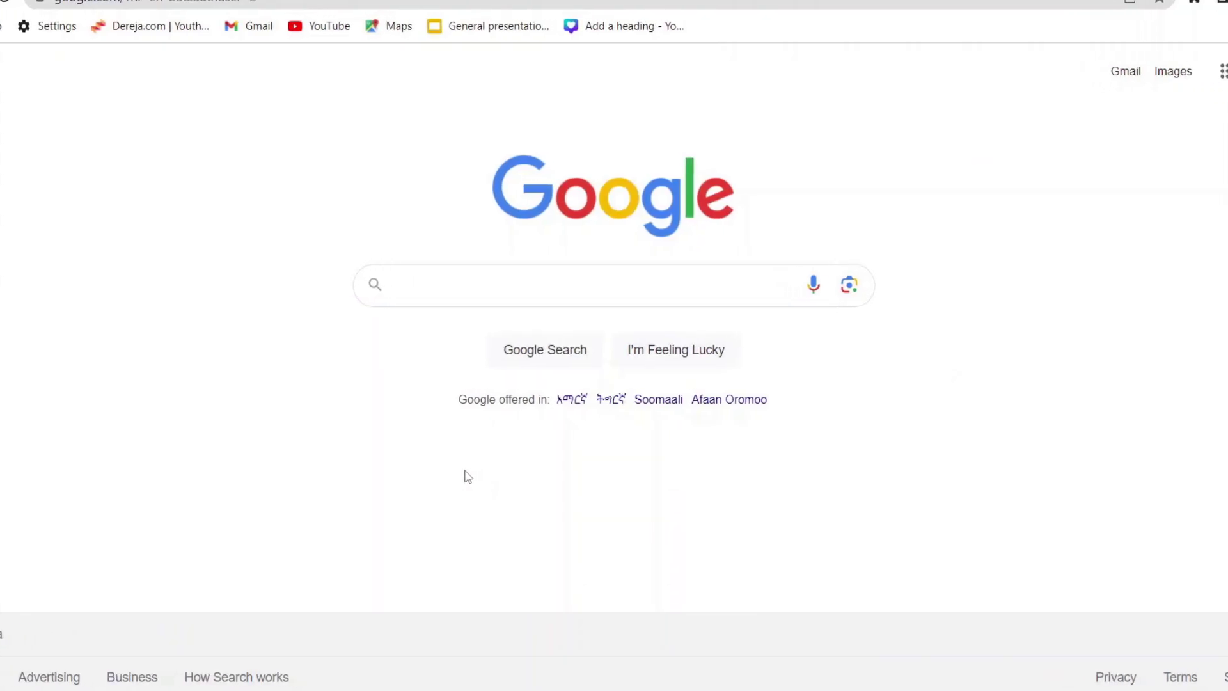
pyautogui.write('py')
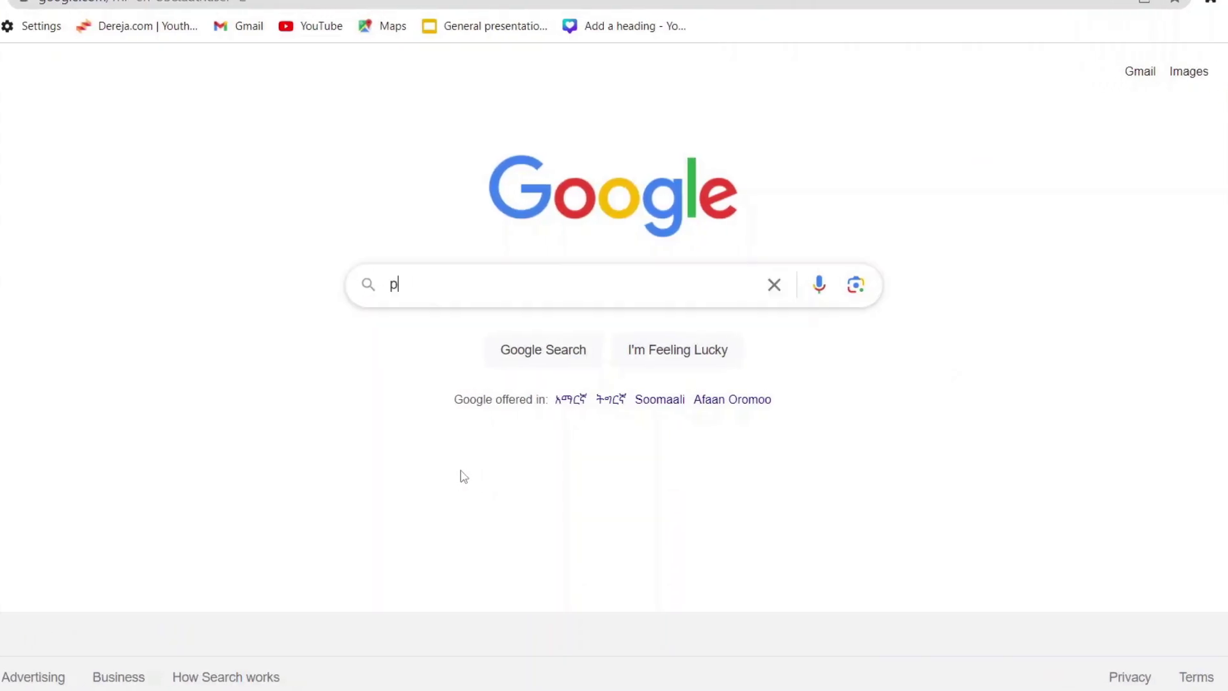
pyautogui.write('charm')
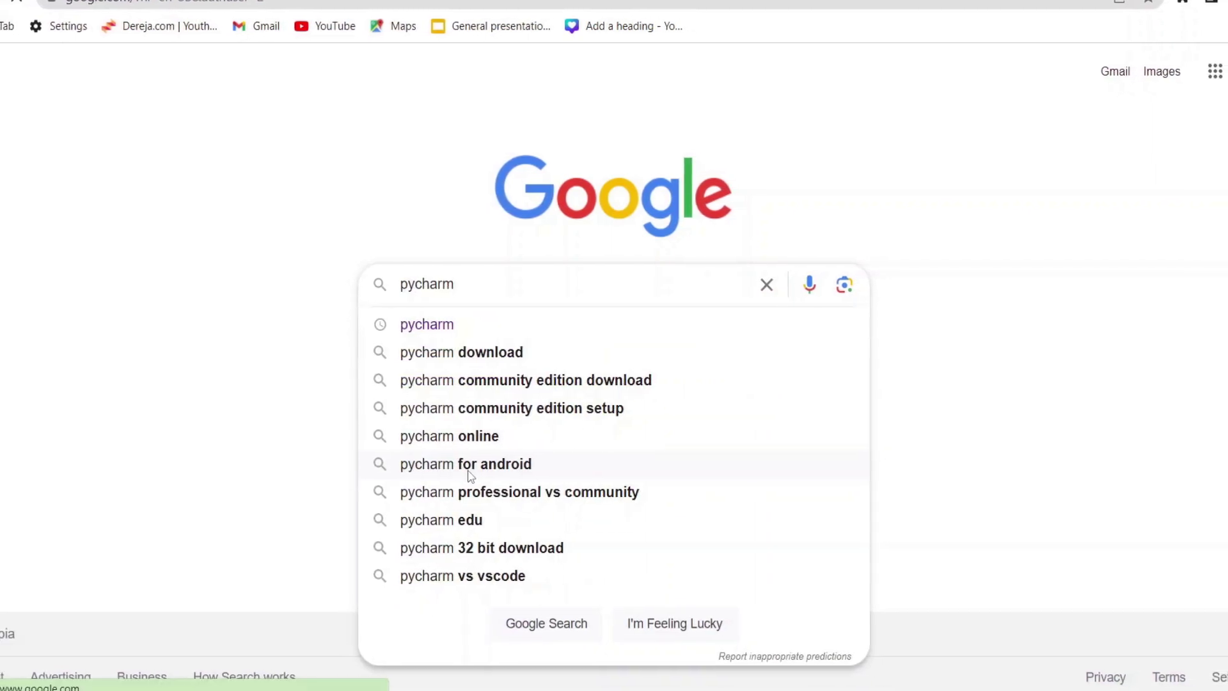
# Search Google for 'pycharm' and open the official JetBrains PyCharm page.
pyautogui.press('Return')
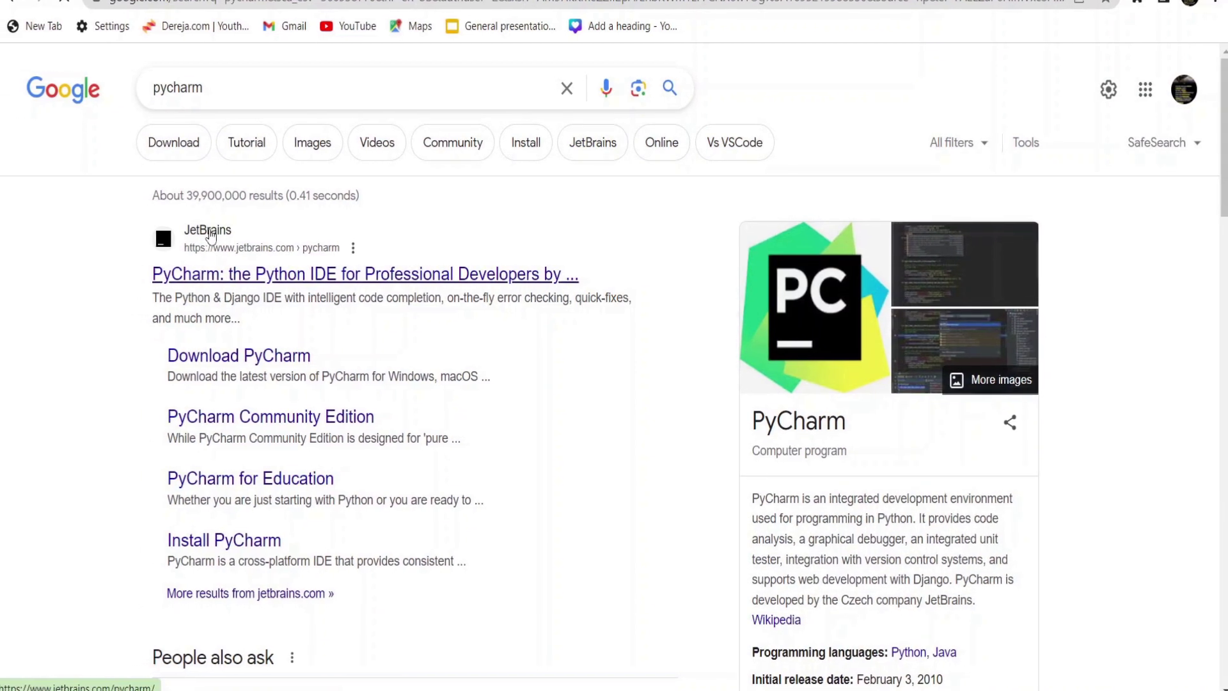
pyautogui.click(190, 277)
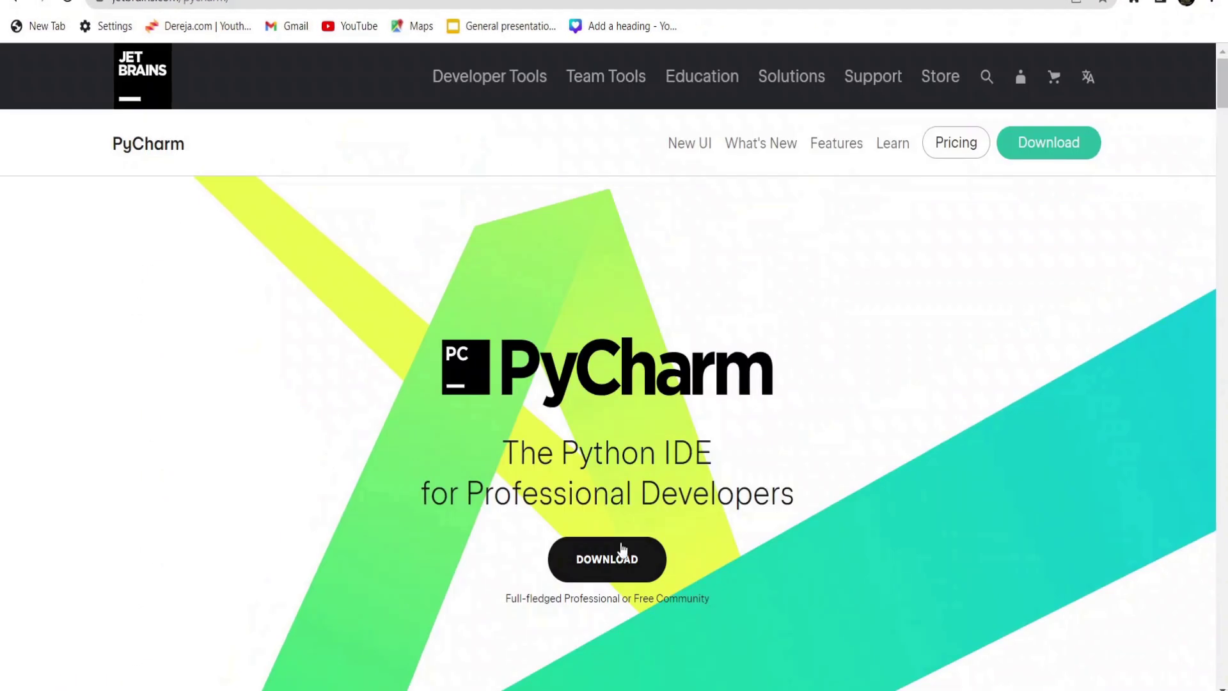
# Download the PyCharm Community Edition Windows installer and launch it.
pyautogui.click(604, 571)
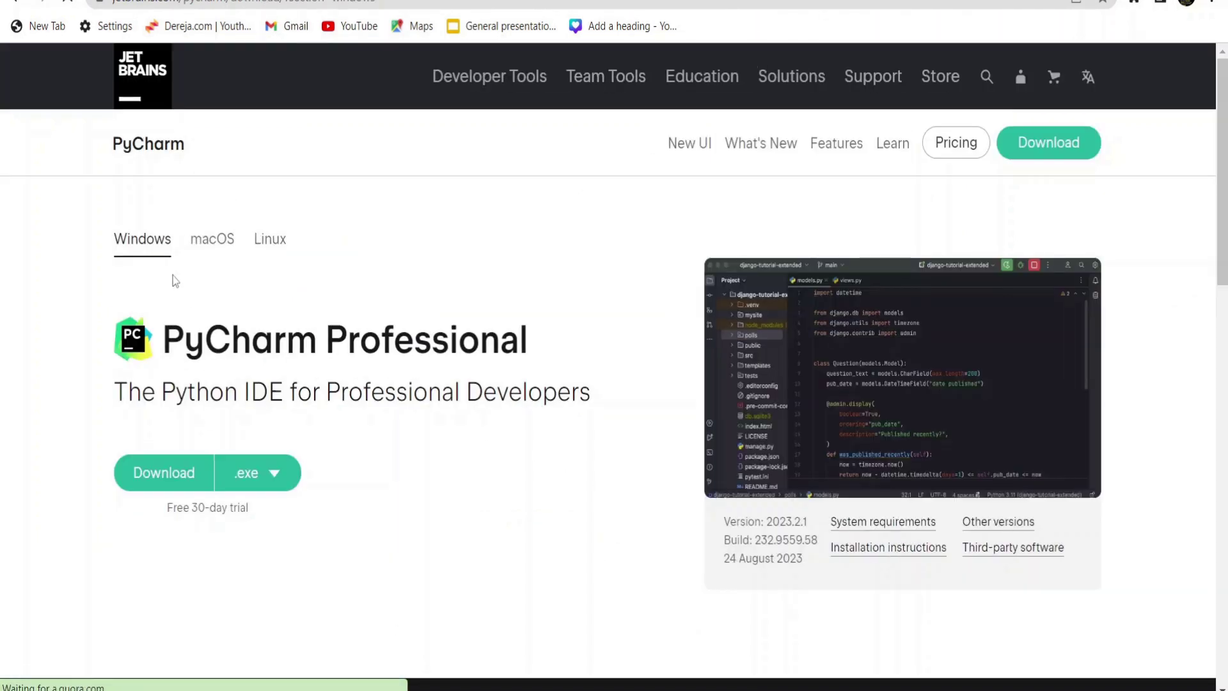
pyautogui.click(212, 242)
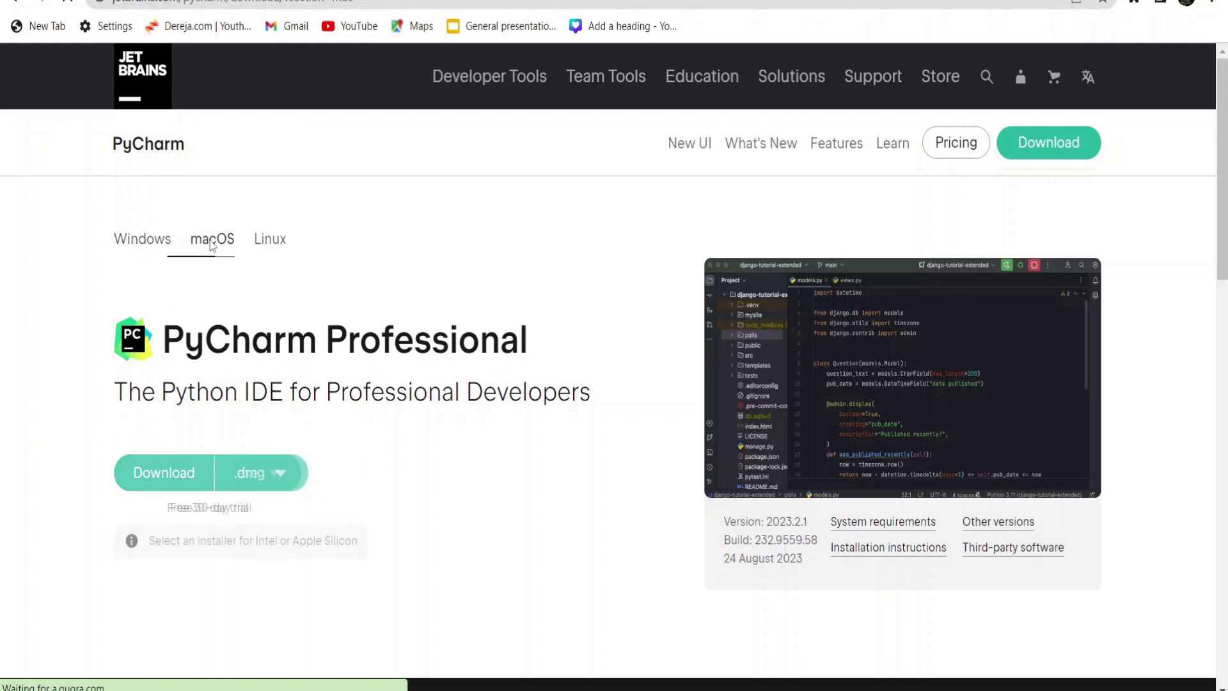
pyautogui.click(278, 244)
pyautogui.click(165, 240)
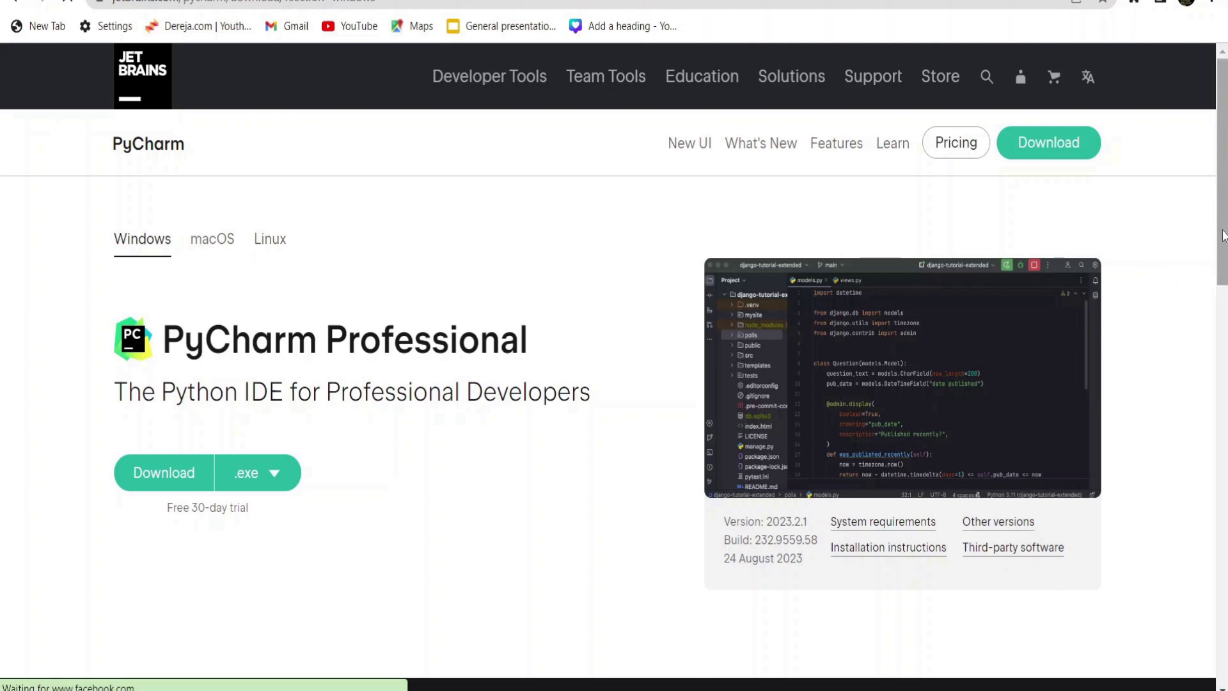
pyautogui.scroll(-3, 1198, 327)
pyautogui.scroll(-3, 1199, 426)
pyautogui.scroll(3, 1199, 426)
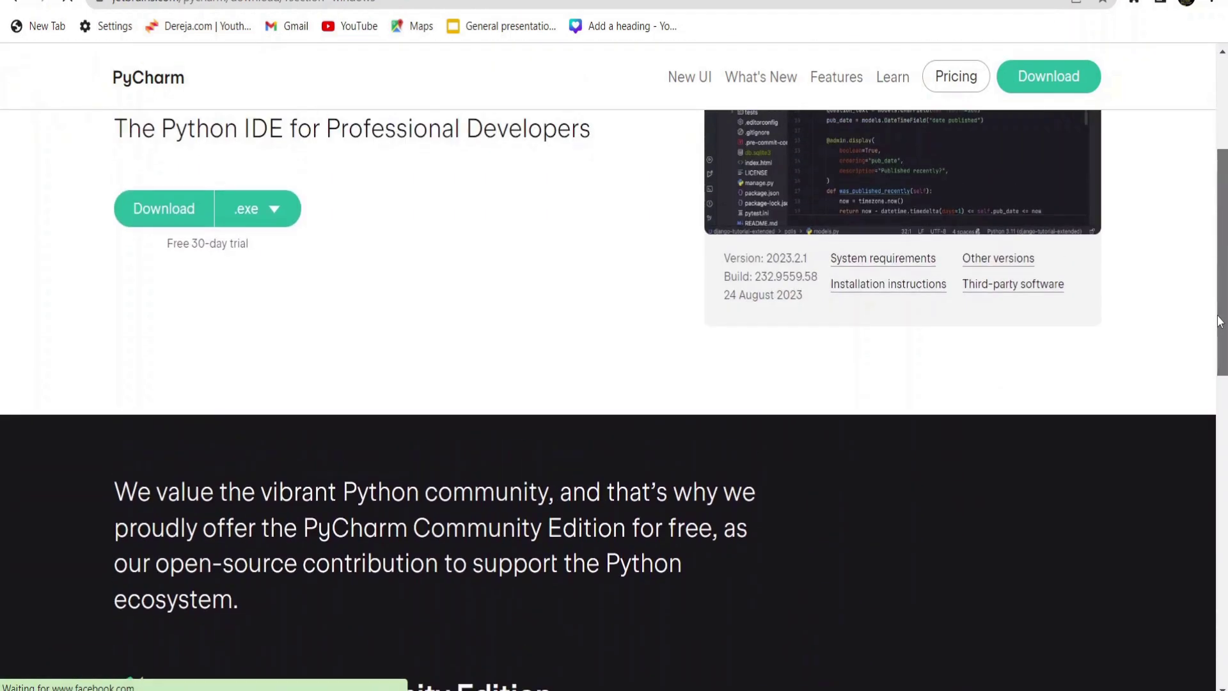
pyautogui.scroll(-3, 769, 407)
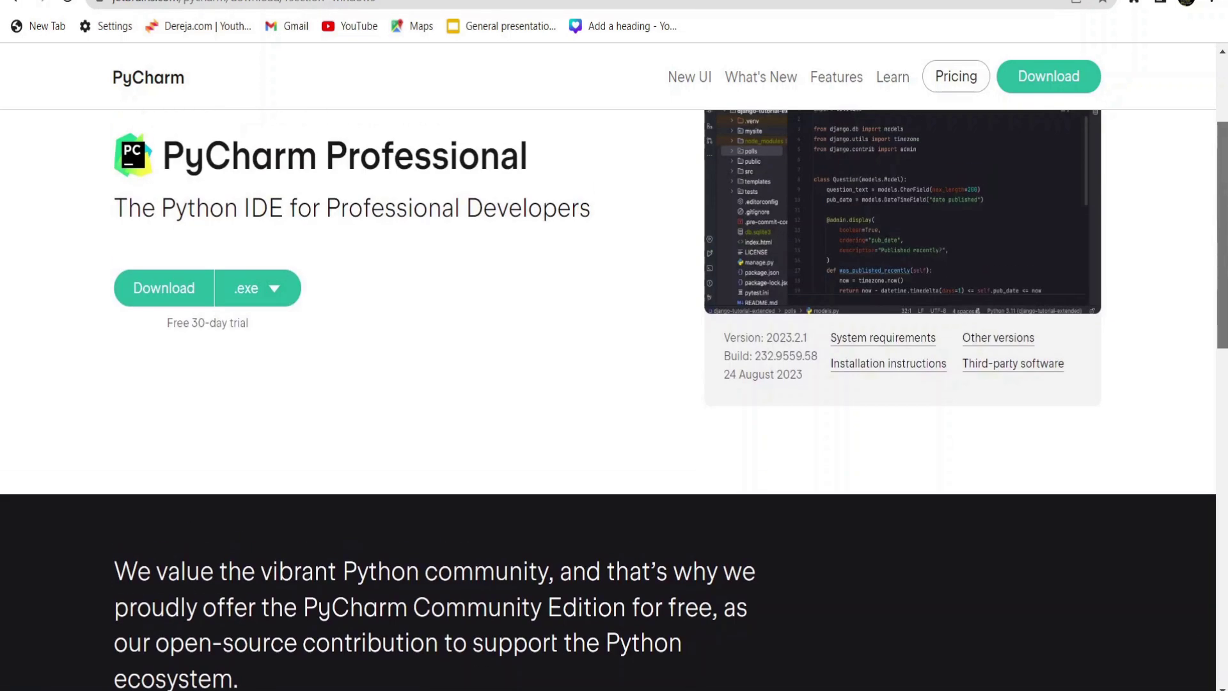
pyautogui.moveTo(1223, 376); pyautogui.dragTo(1222, 192)
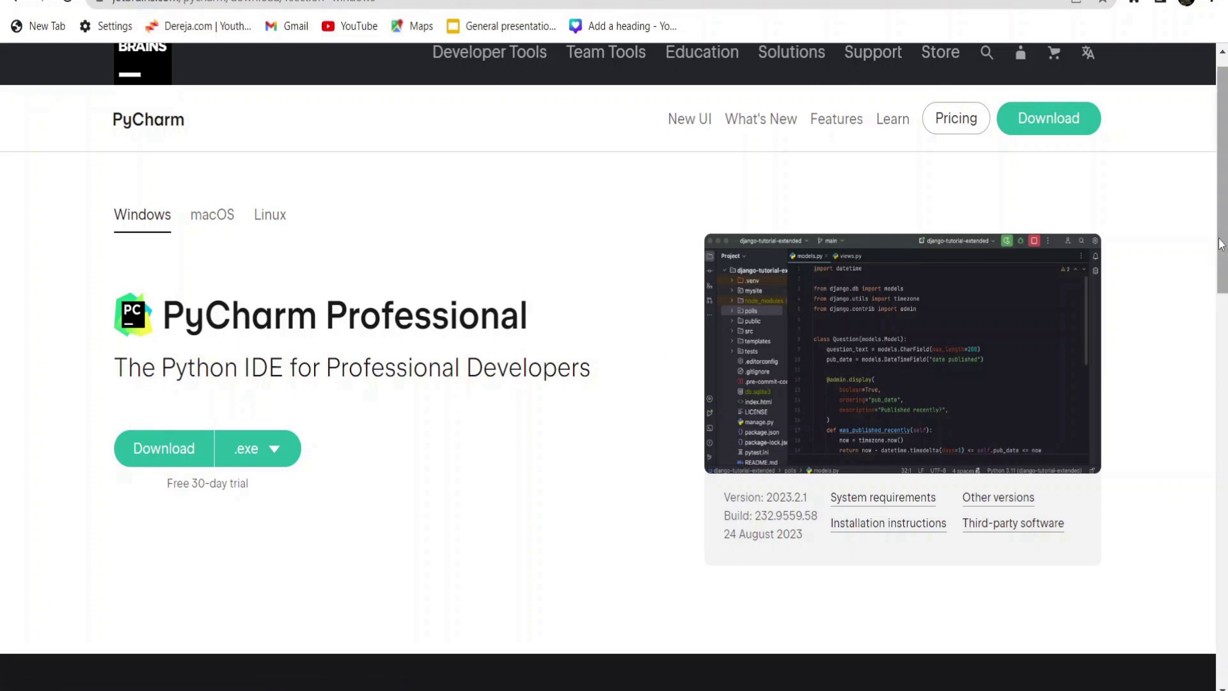
pyautogui.moveTo(1223, 183); pyautogui.dragTo(1196, 457)
pyautogui.scroll(-1, 1196, 458)
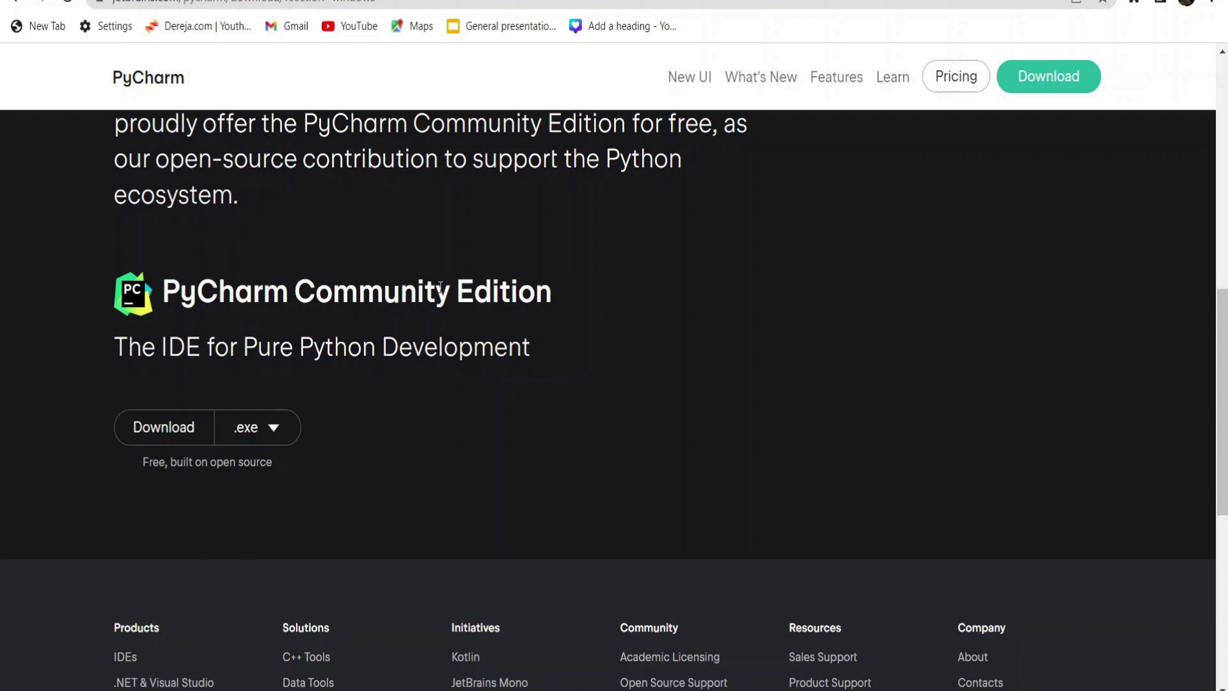
pyautogui.click(169, 432)
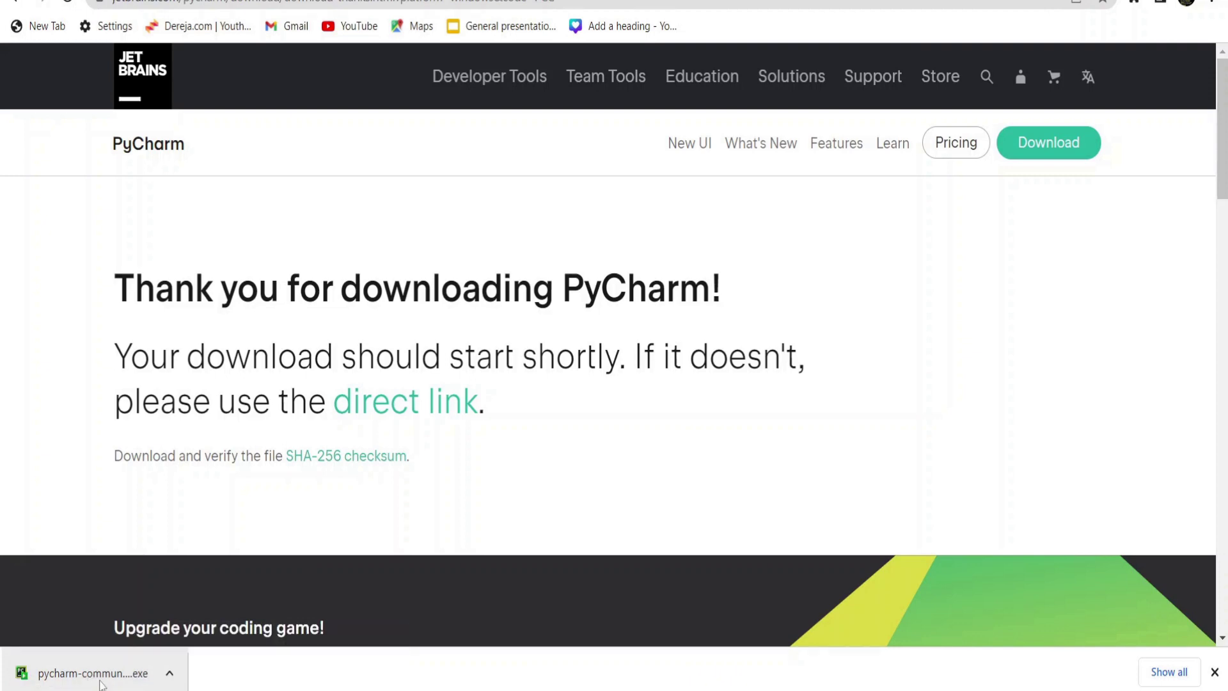
pyautogui.click(101, 684)
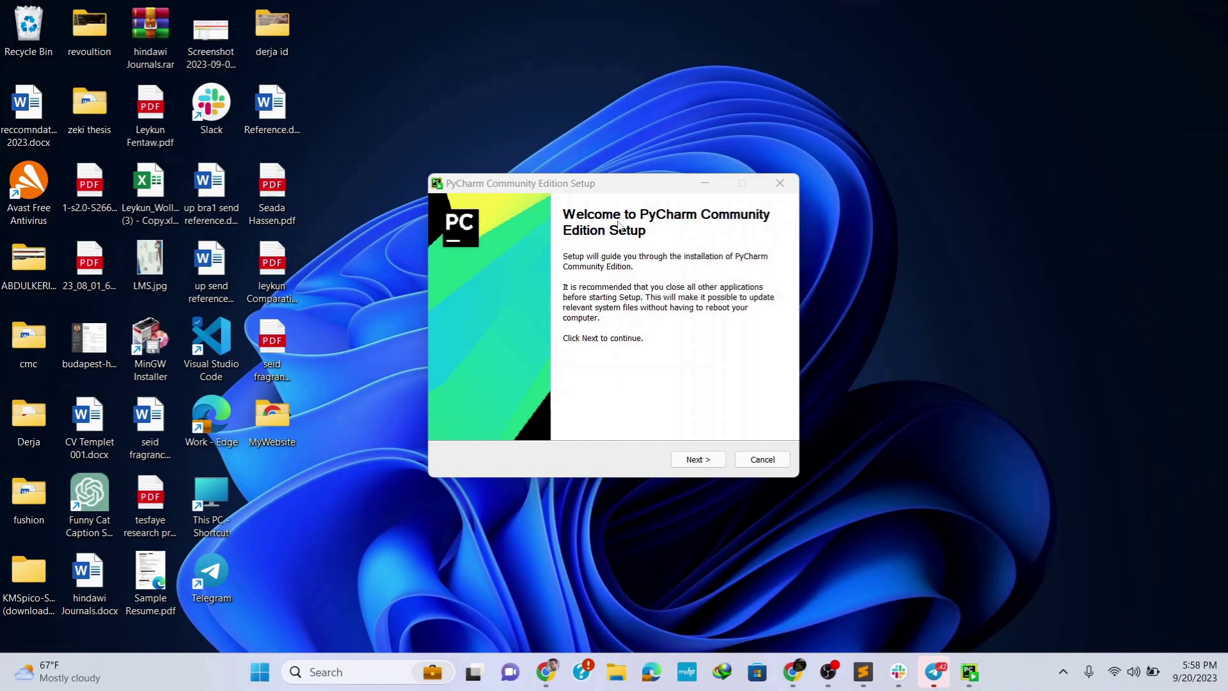
# Install PyCharm Community Edition in the default folder with a desktop shortcut.
pyautogui.click(699, 460)
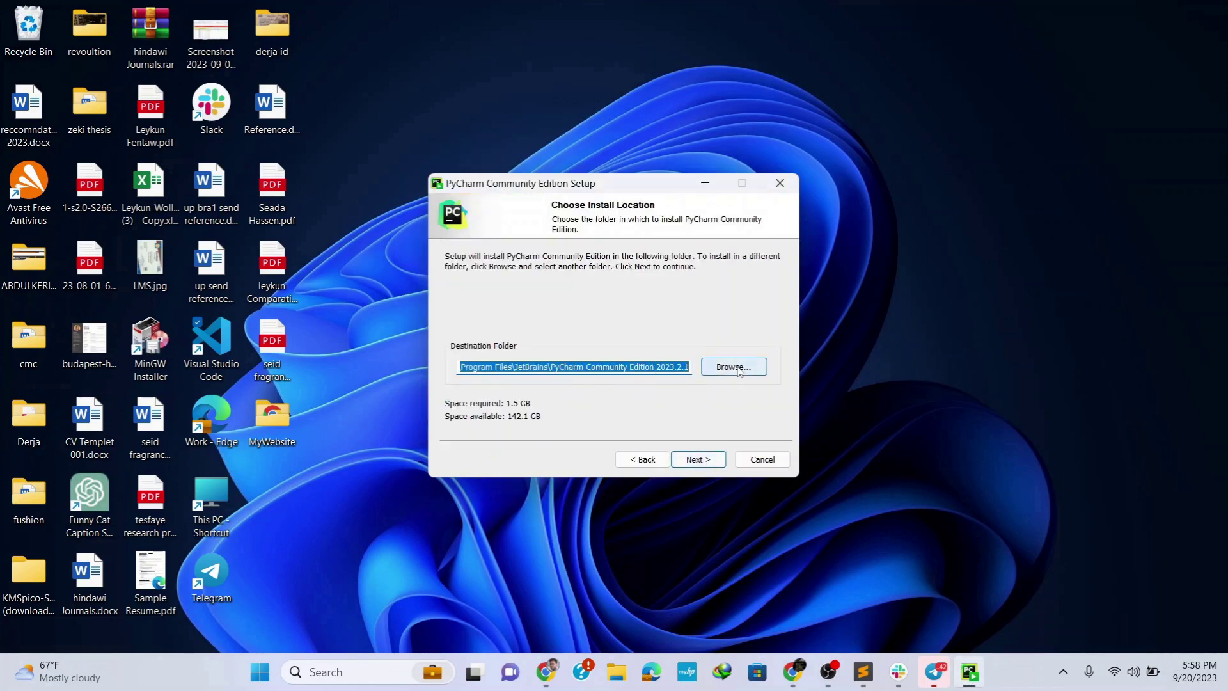
pyautogui.click(703, 466)
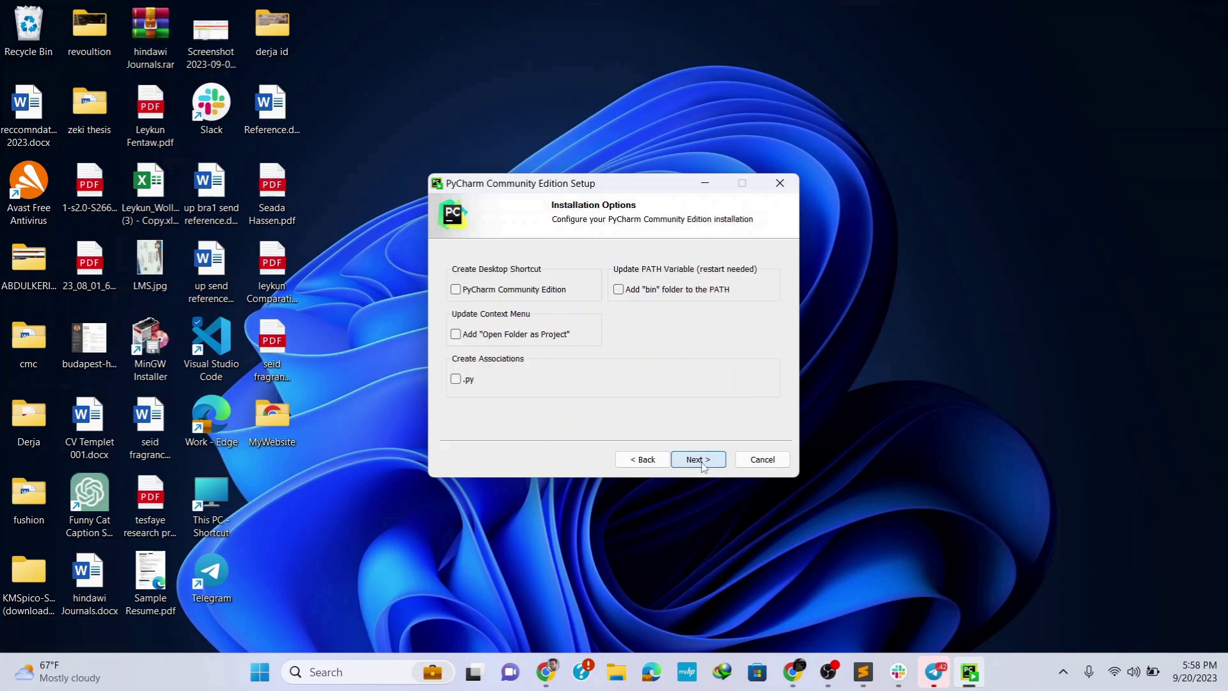
pyautogui.click(457, 289)
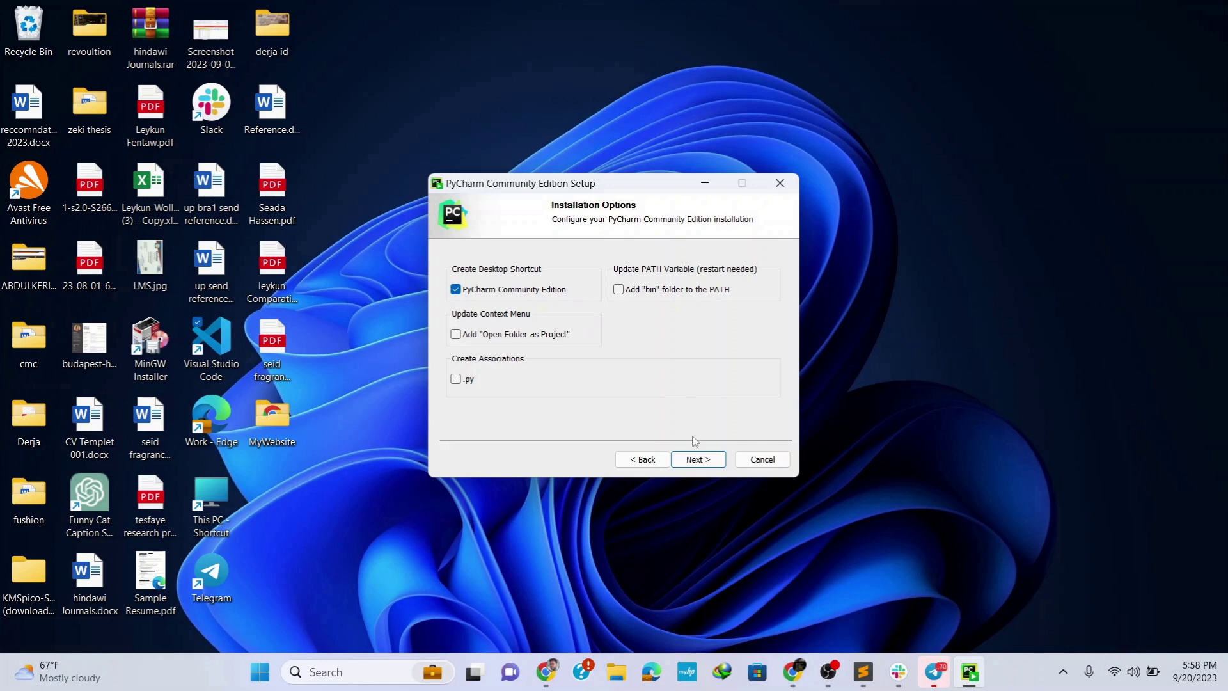
pyautogui.click(704, 462)
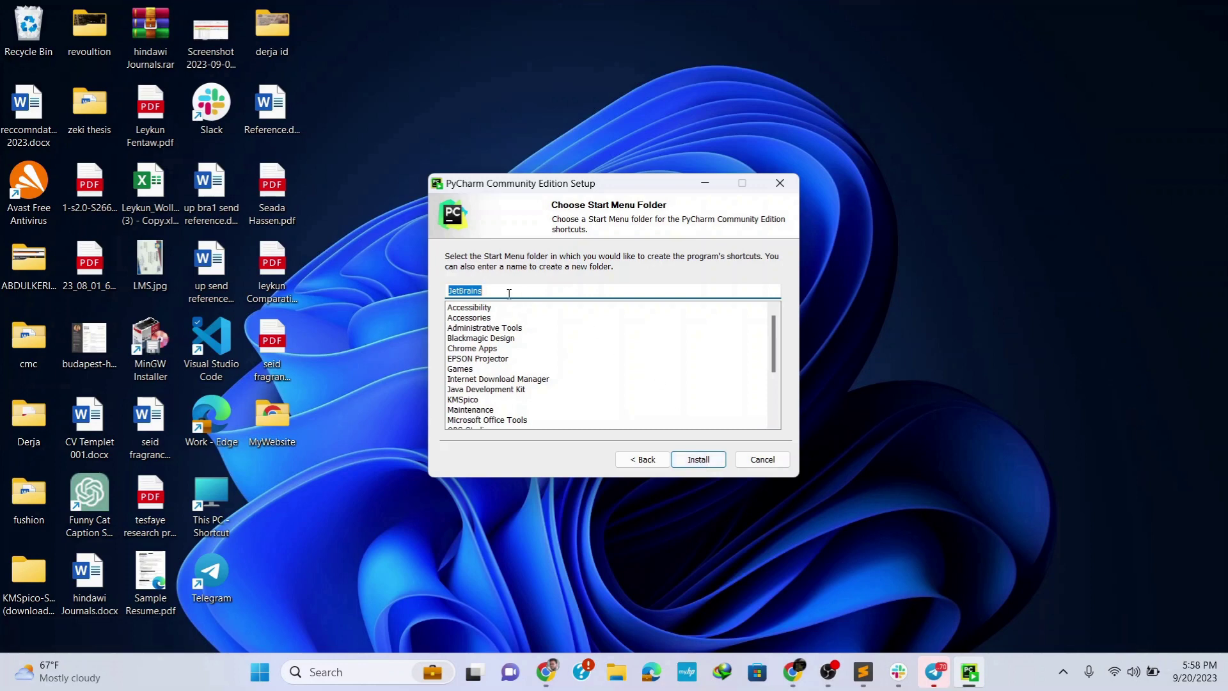
pyautogui.write('Pycharm IDE')
pyautogui.click(708, 463)
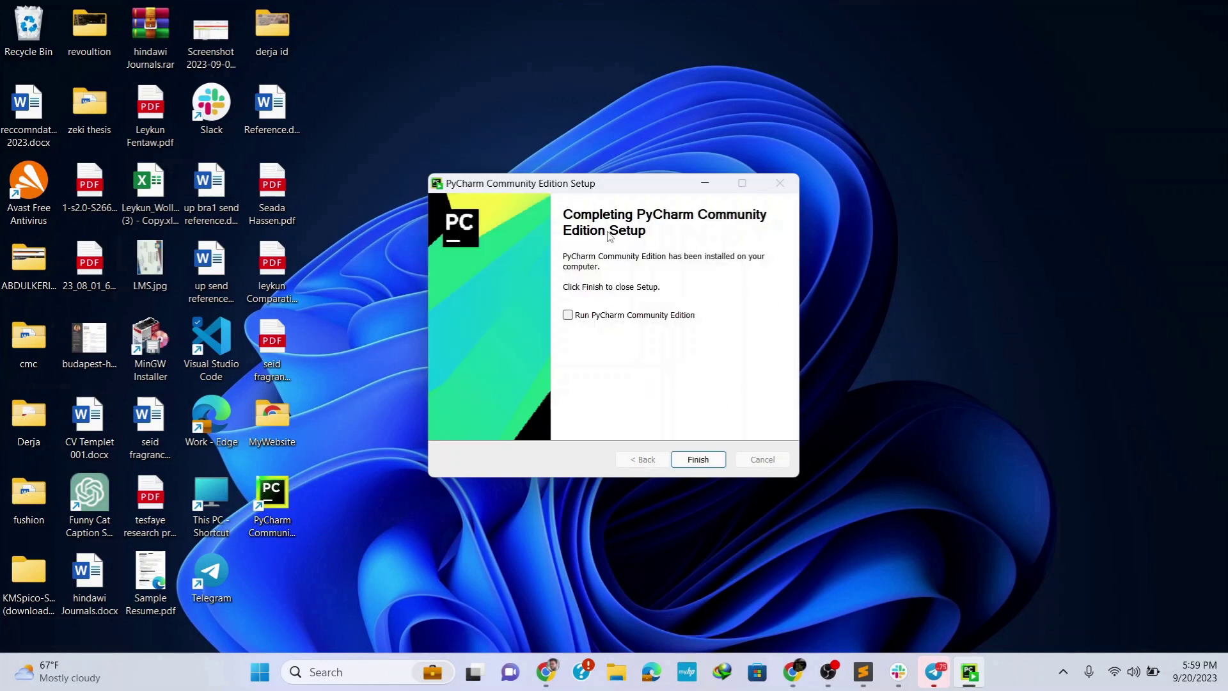
# Close the finished setup and find PyCharm Community Edition 2023.2.1 in the Start menu.
pyautogui.click(696, 460)
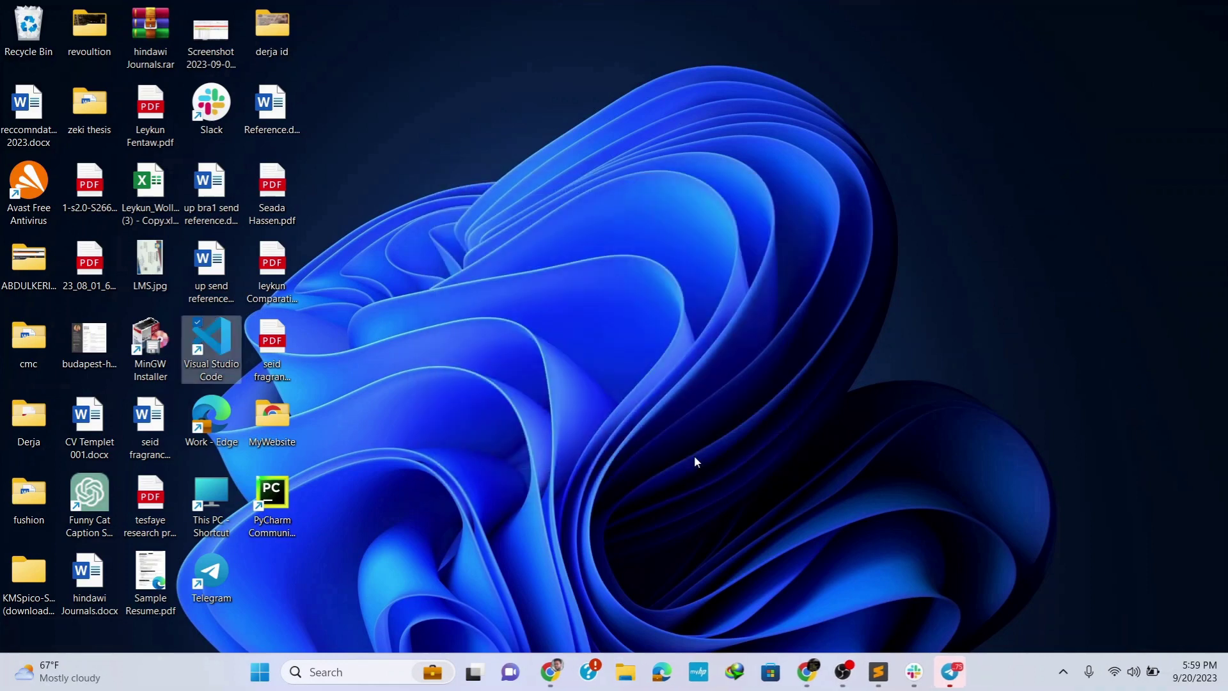
pyautogui.click(277, 672)
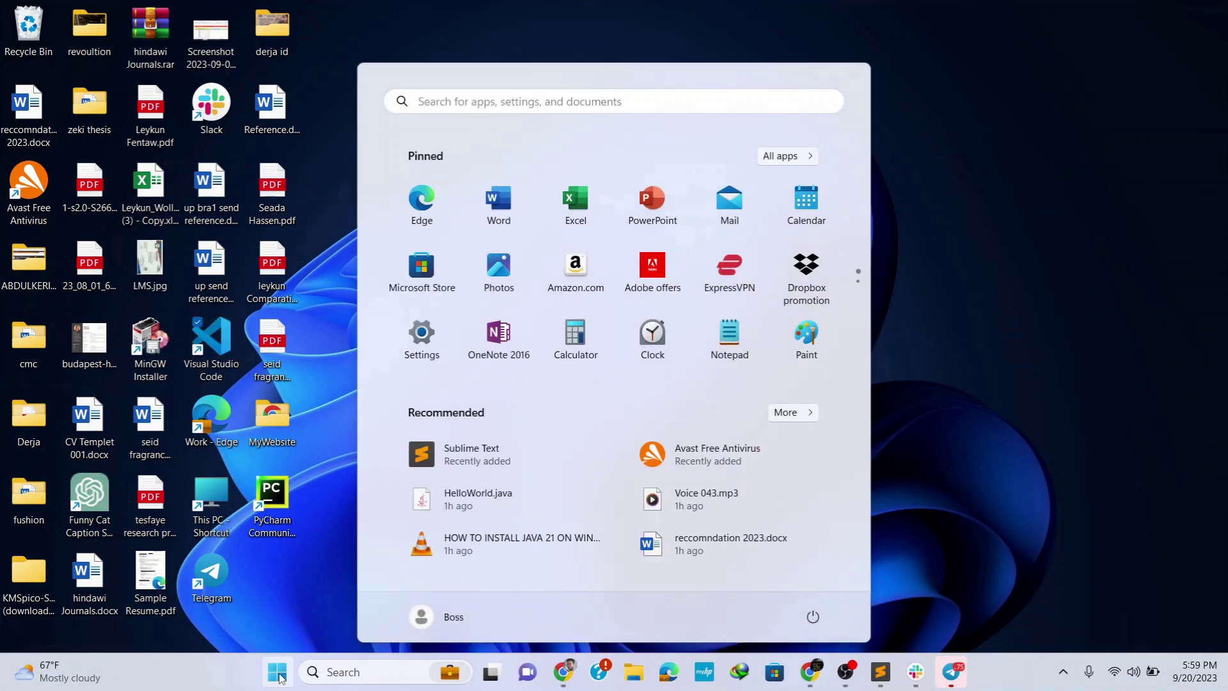
pyautogui.write('pycha')
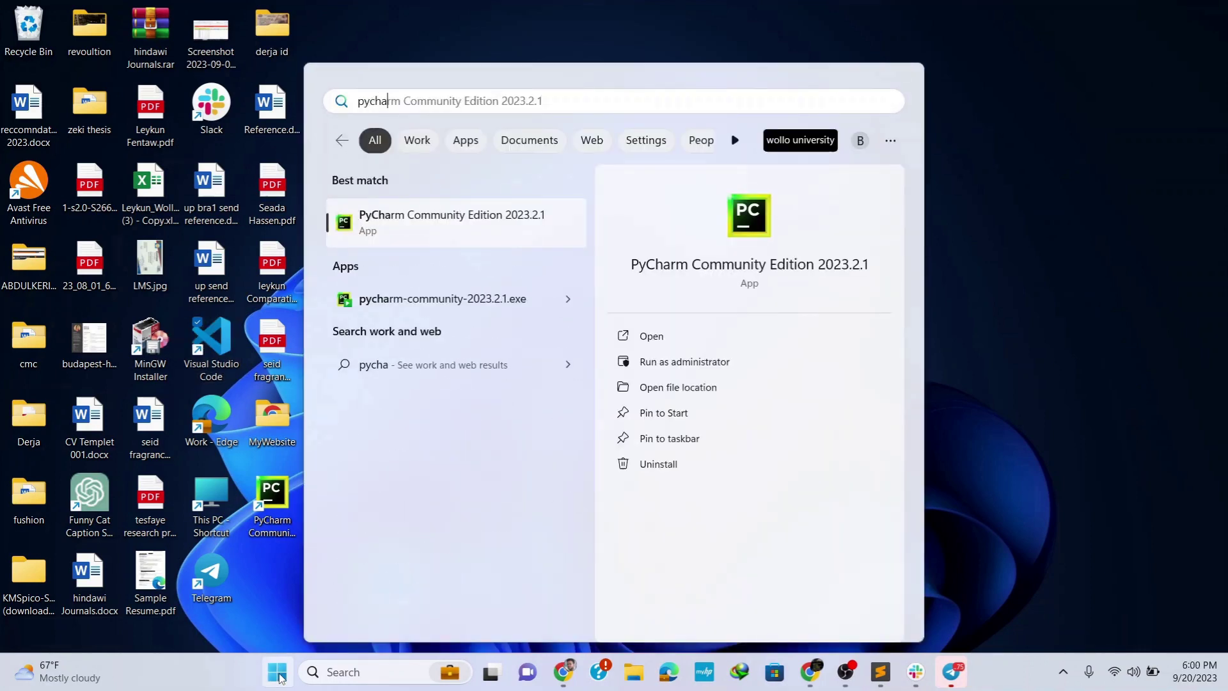
pyautogui.write('rm')
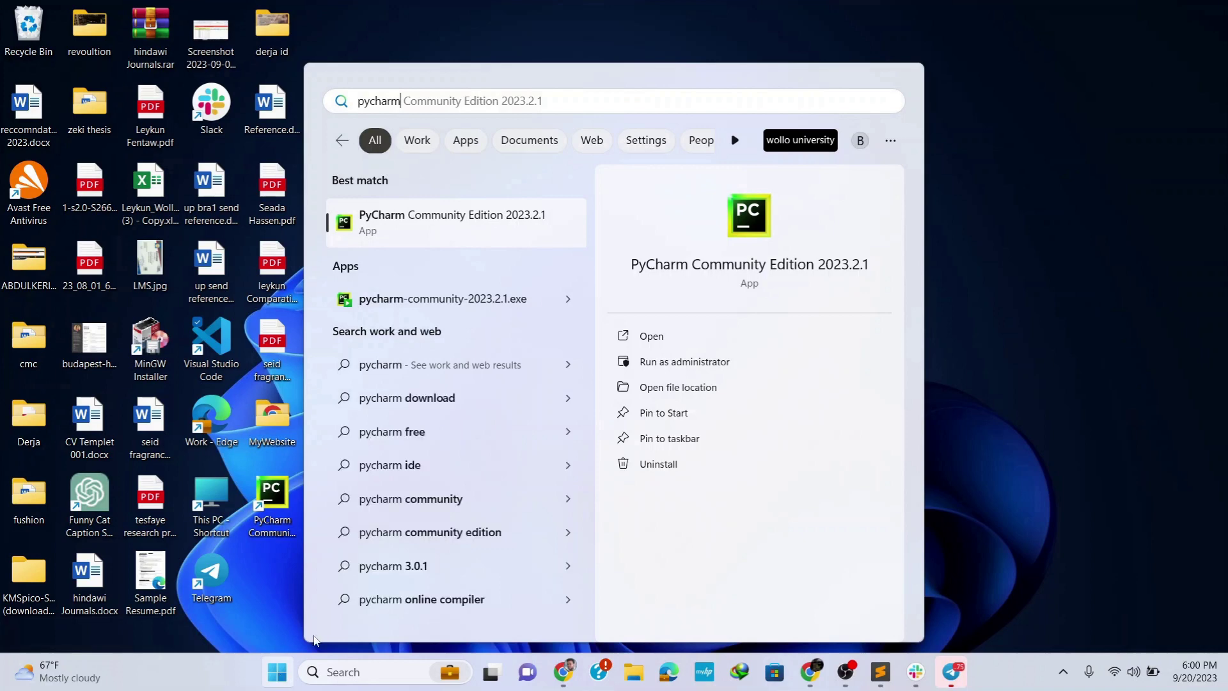
# Accept the PyCharm user agreement, decline anonymous statistics, and dismiss the notifications.
pyautogui.click(445, 235)
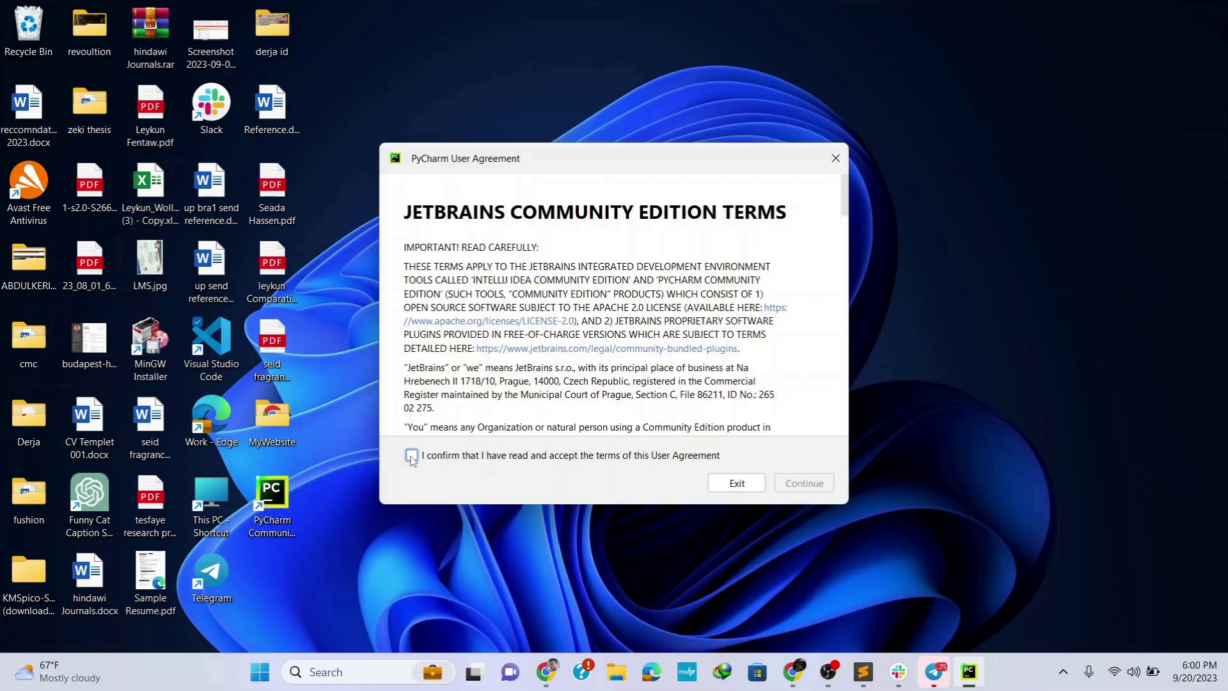
pyautogui.click(412, 455)
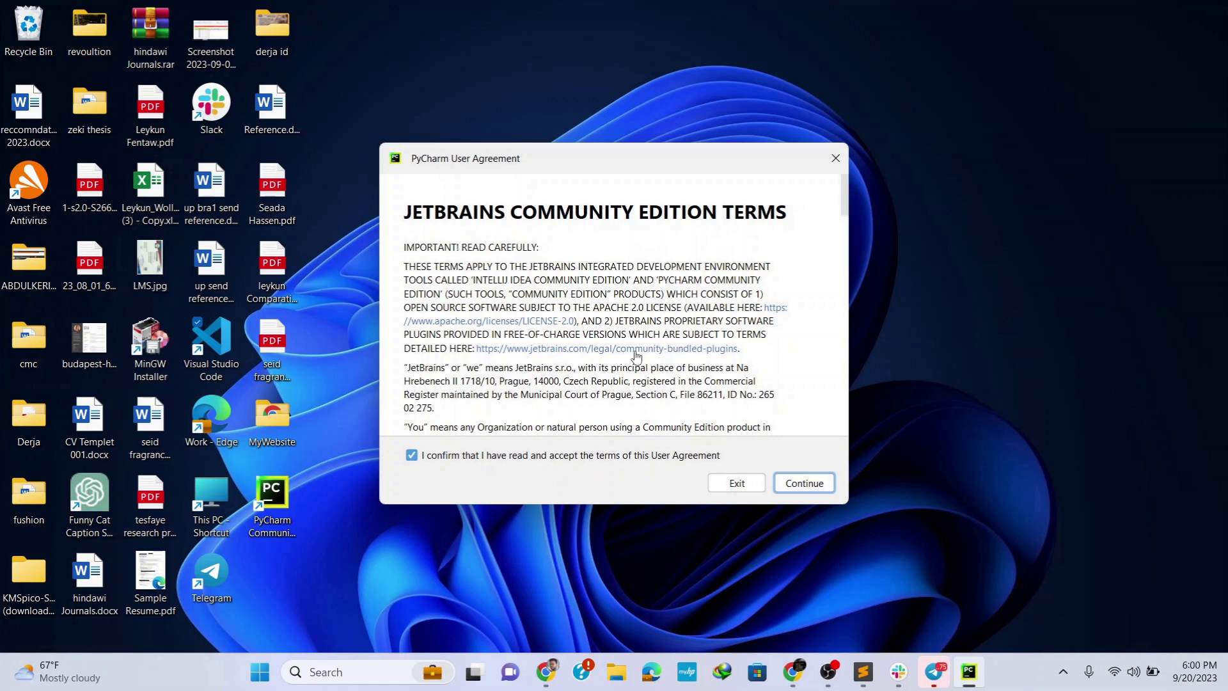
pyautogui.click(806, 485)
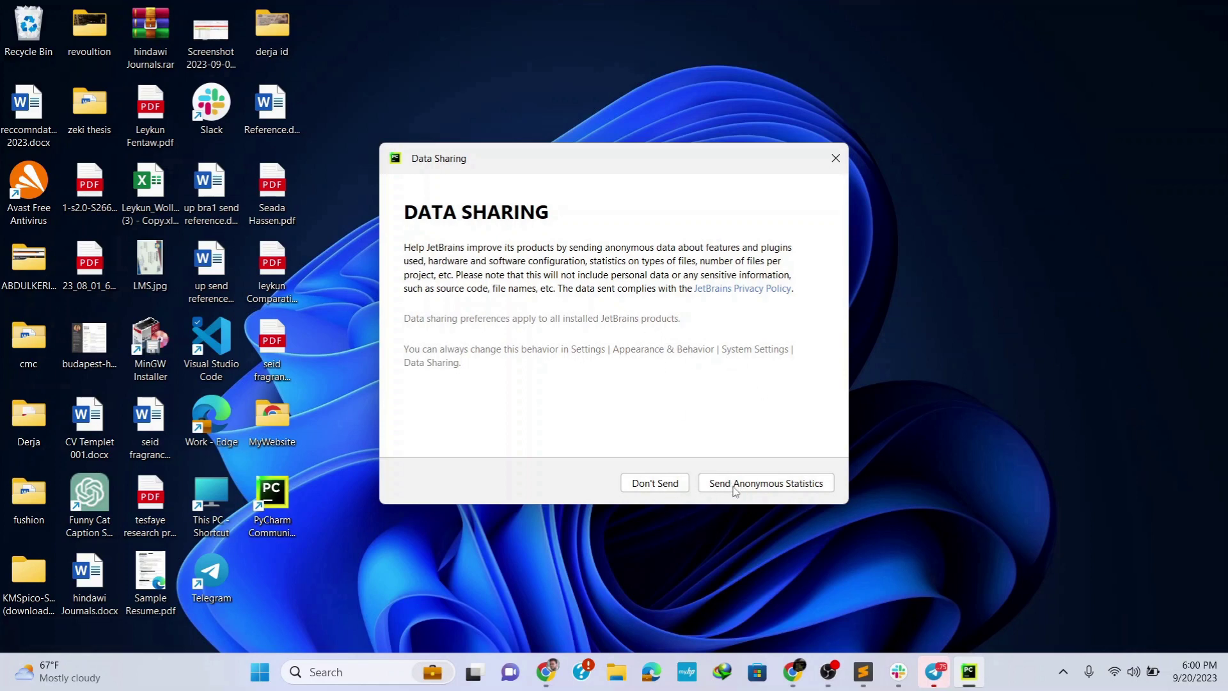
pyautogui.click(656, 484)
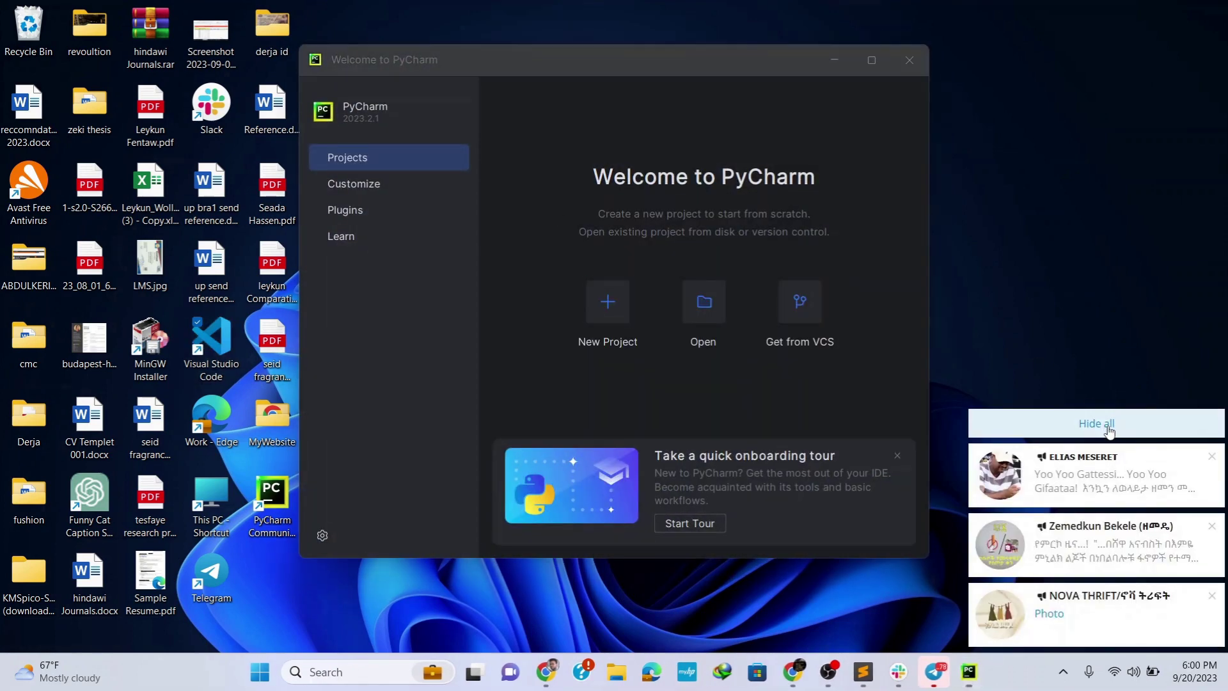
pyautogui.click(1110, 424)
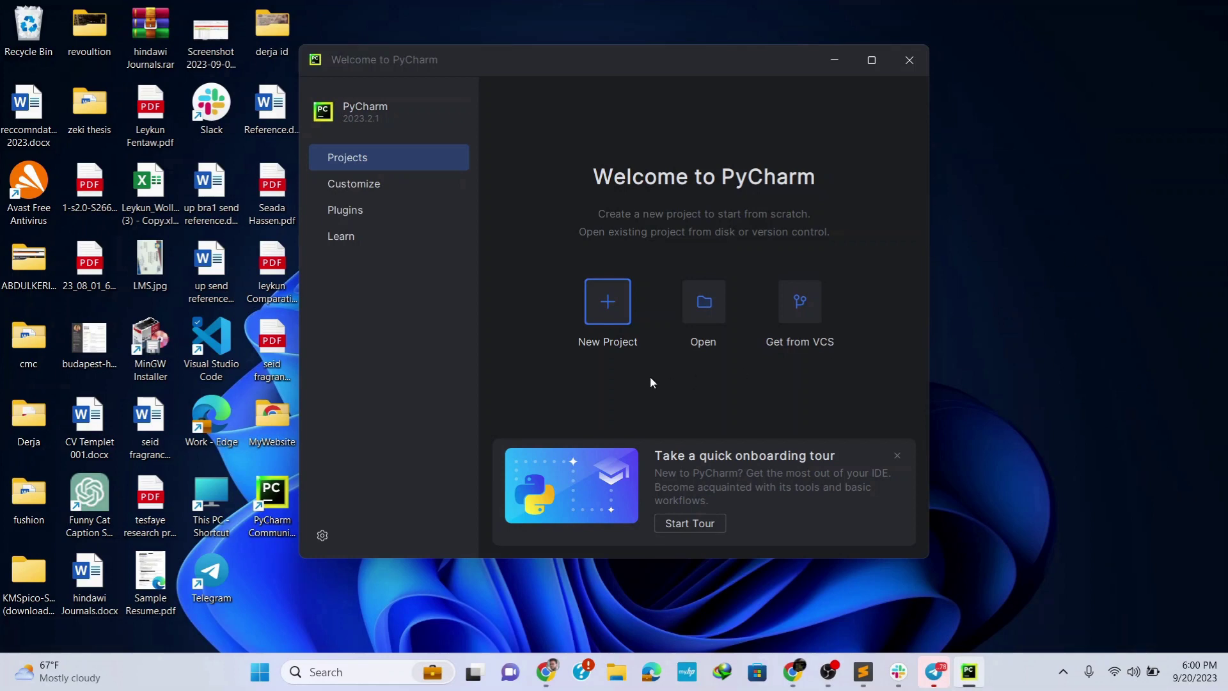
# Maximize the Welcome to PyCharm window and begin a new project.
pyautogui.click(871, 60)
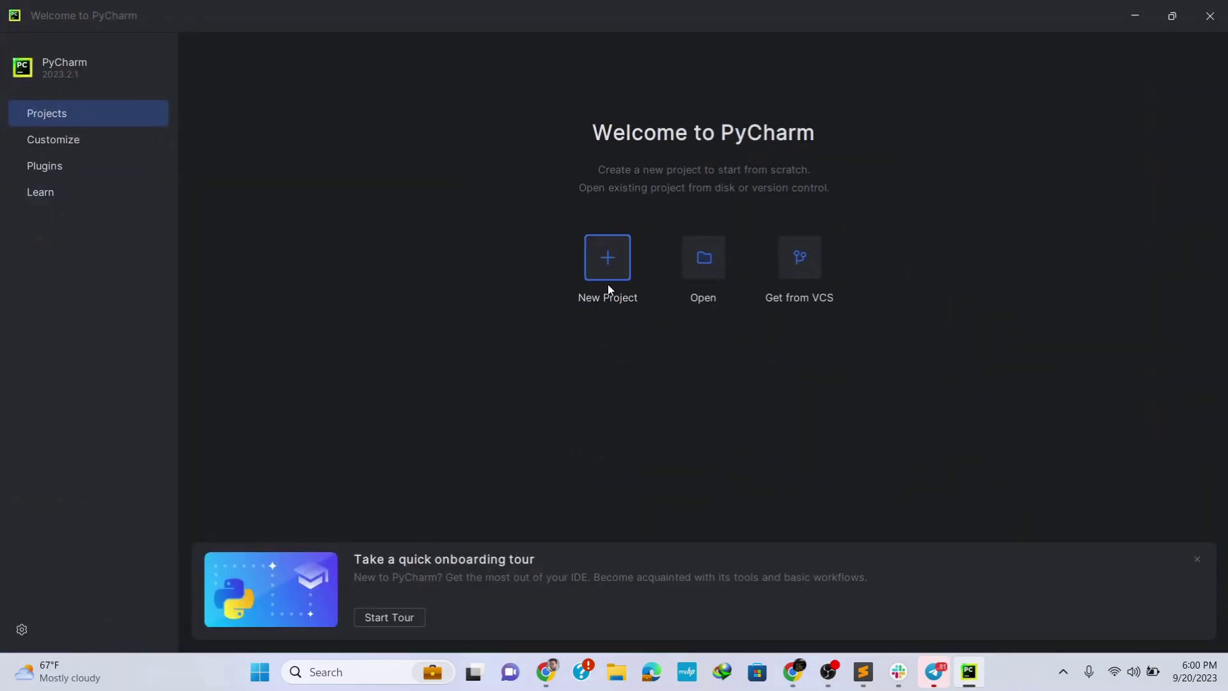
pyautogui.click(608, 257)
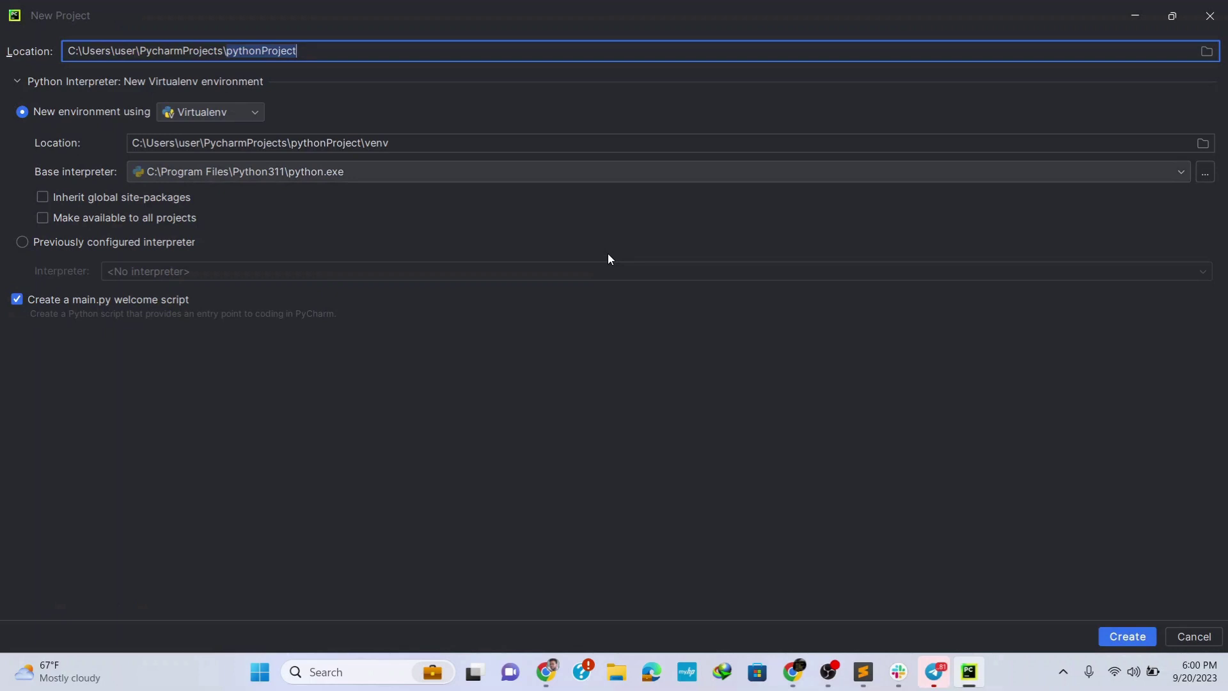
pyautogui.write('pythonProject')
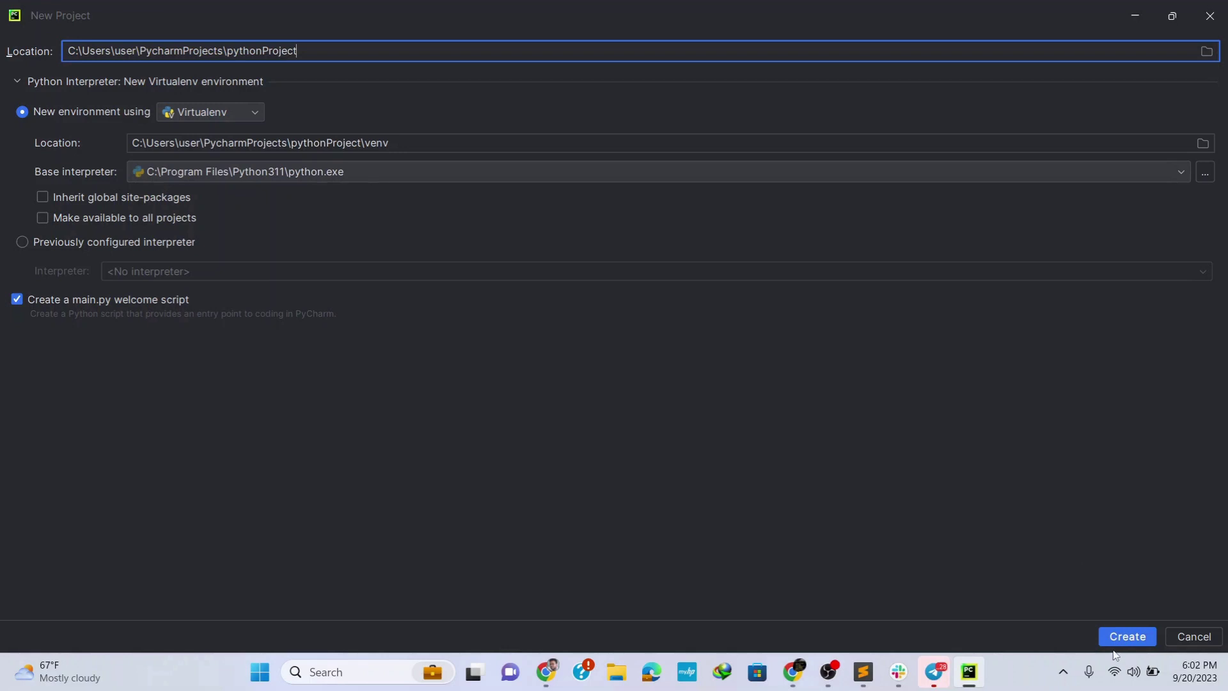
# Create pythonProject with a new Virtualenv environment using Python 3.11.
pyautogui.click(1128, 636)
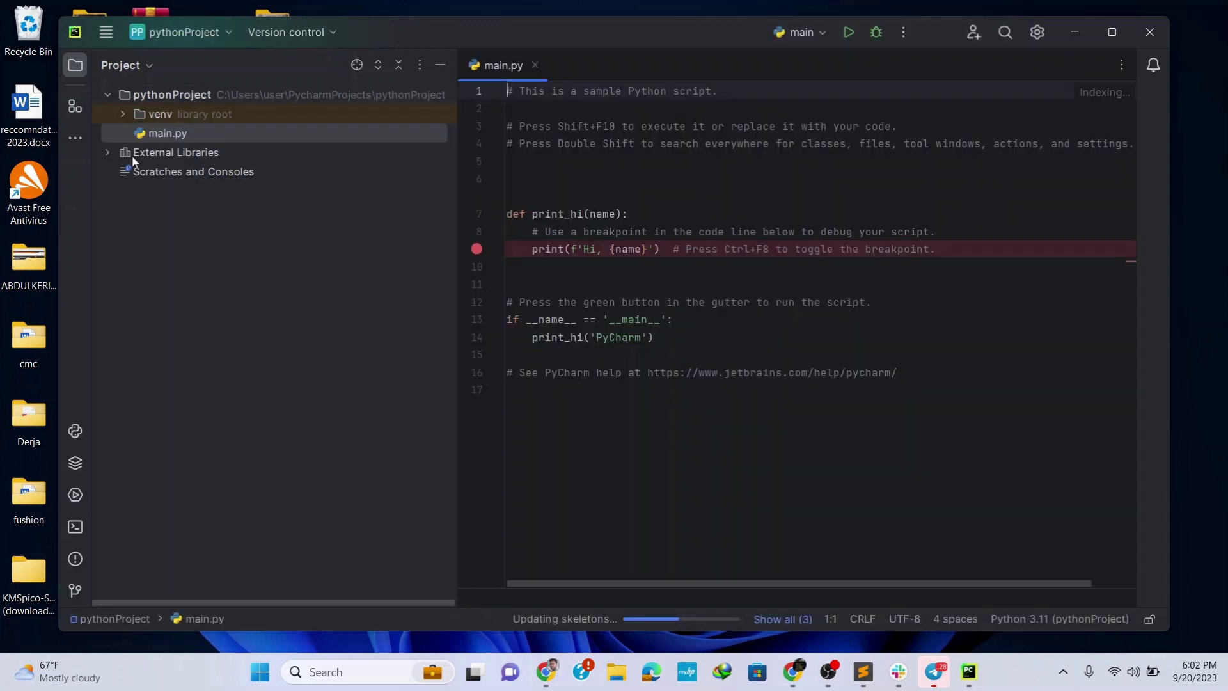
# Run the sample main.py script, which prints 'Hi, PyCharm' with exit code 0.
pyautogui.click(182, 135)
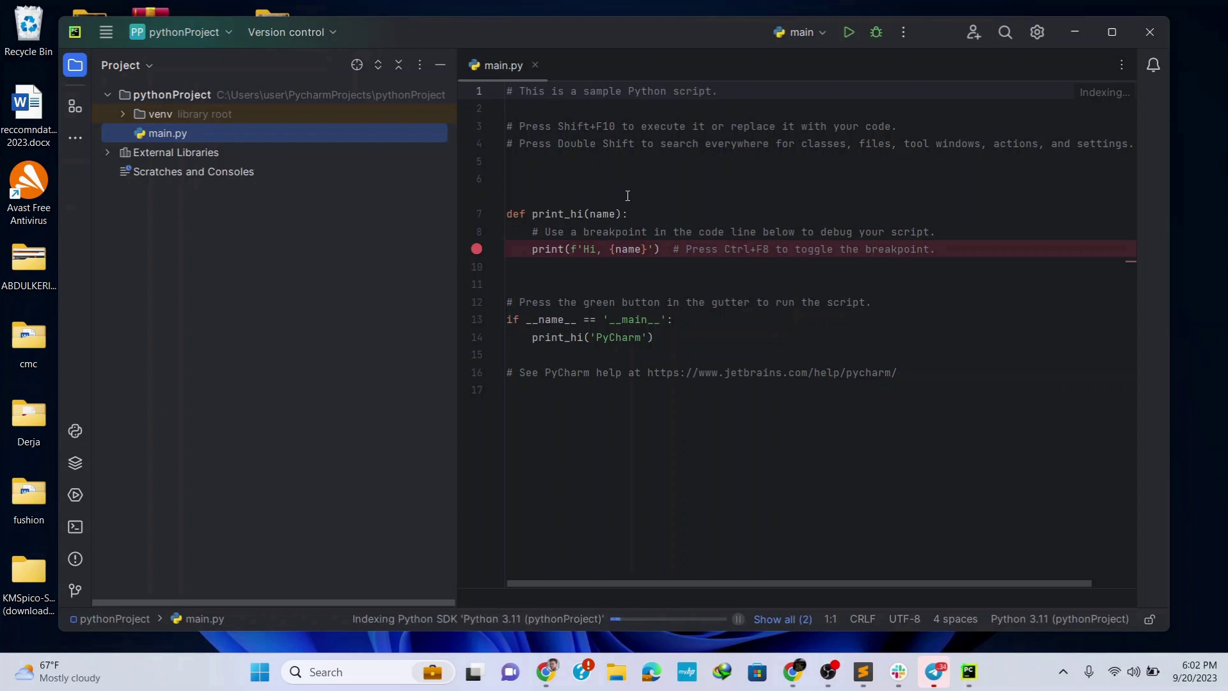
pyautogui.click(849, 35)
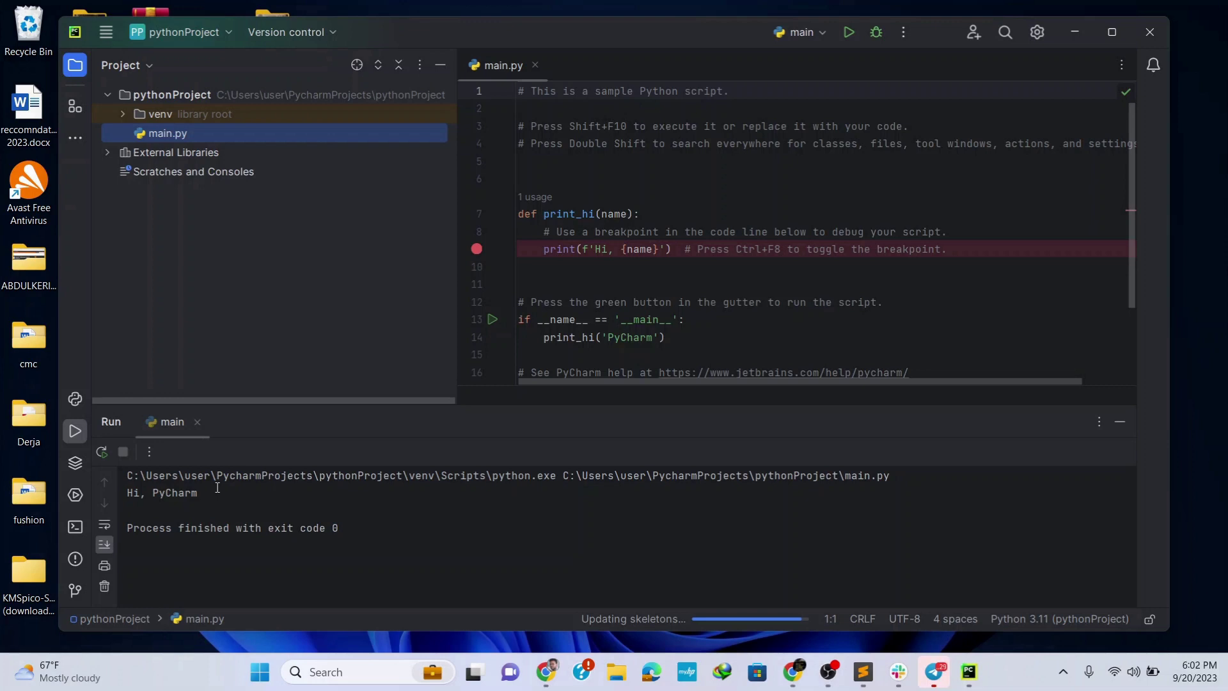
pyautogui.click(193, 95)
# Add a new file named Hello.py to the pythonProject folder.
pyautogui.rightClick(193, 95)
pyautogui.moveTo(230, 100)
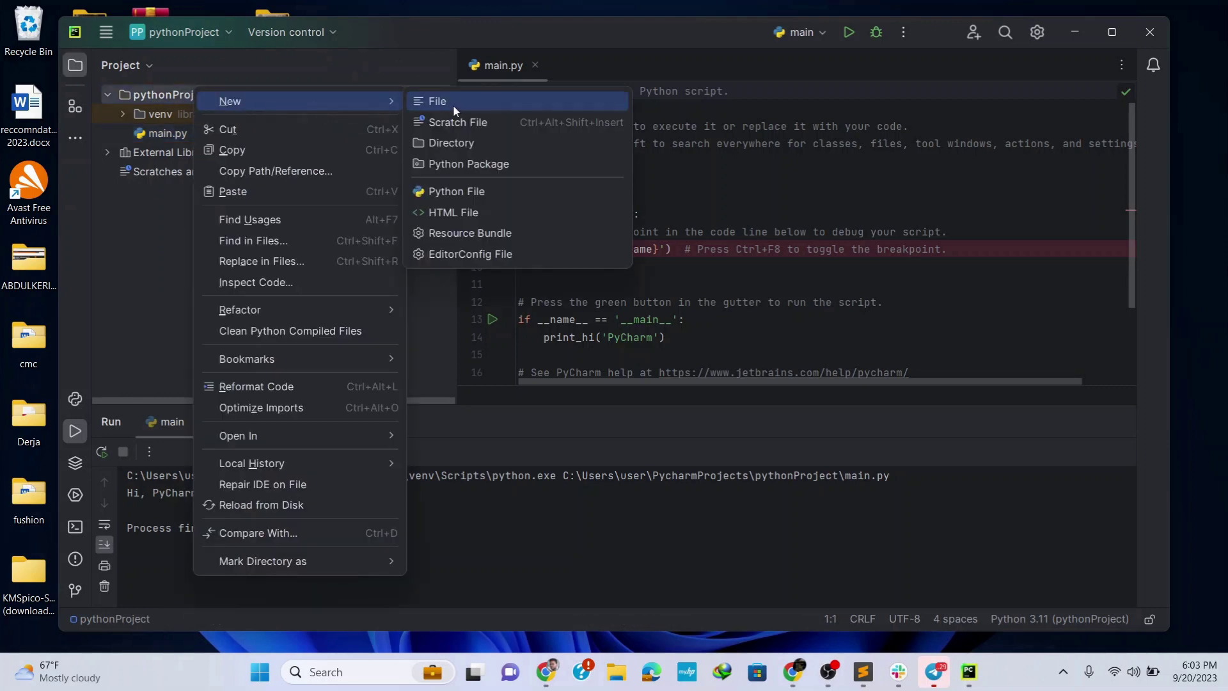
pyautogui.click(448, 100)
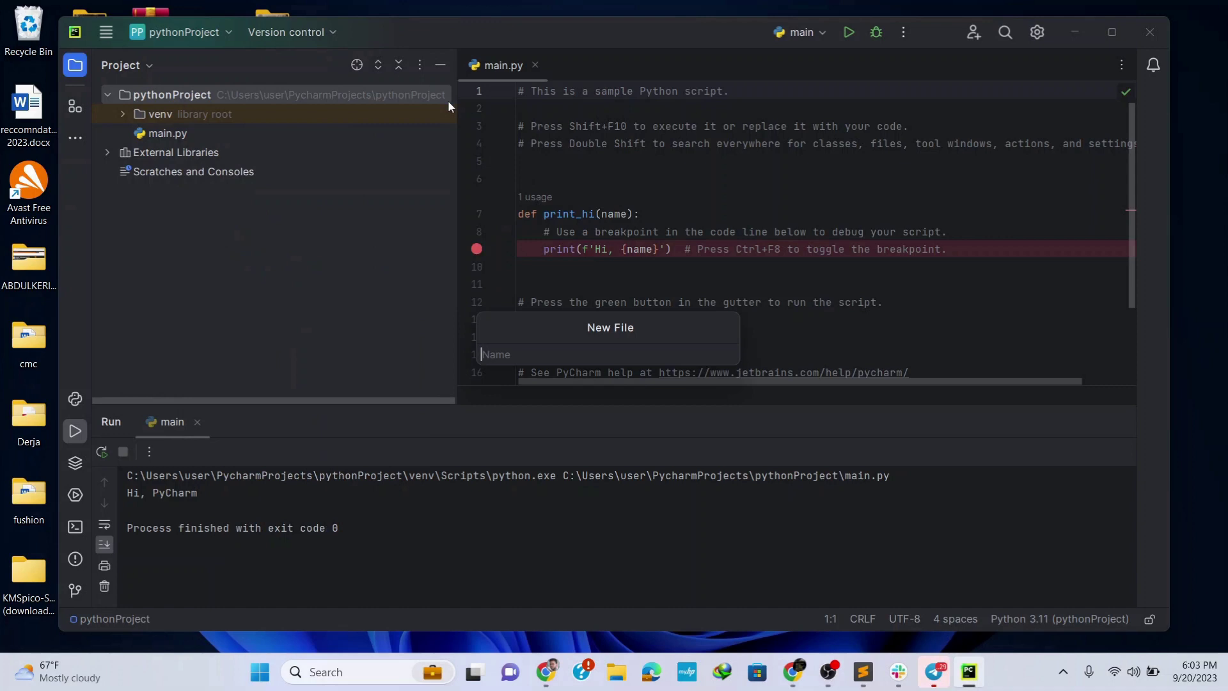
pyautogui.write('Hello.py')
pyautogui.press('Return')
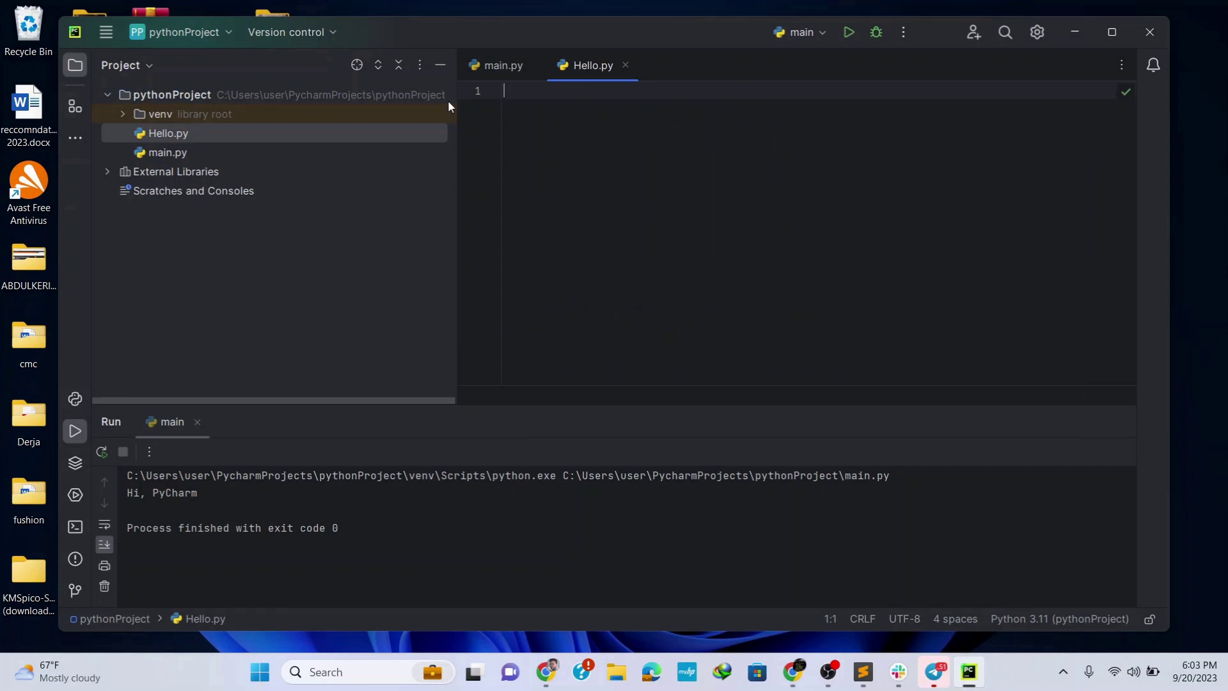
pyautogui.write('p')
pyautogui.write('rint')
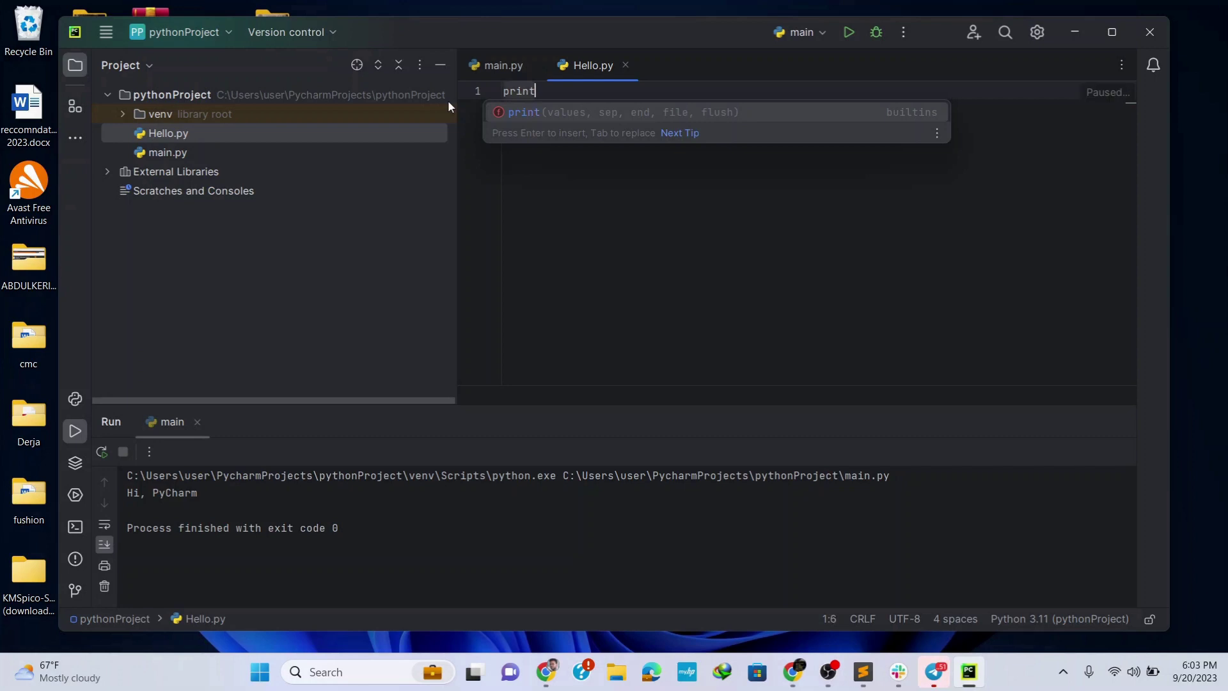
pyautogui.write('(')
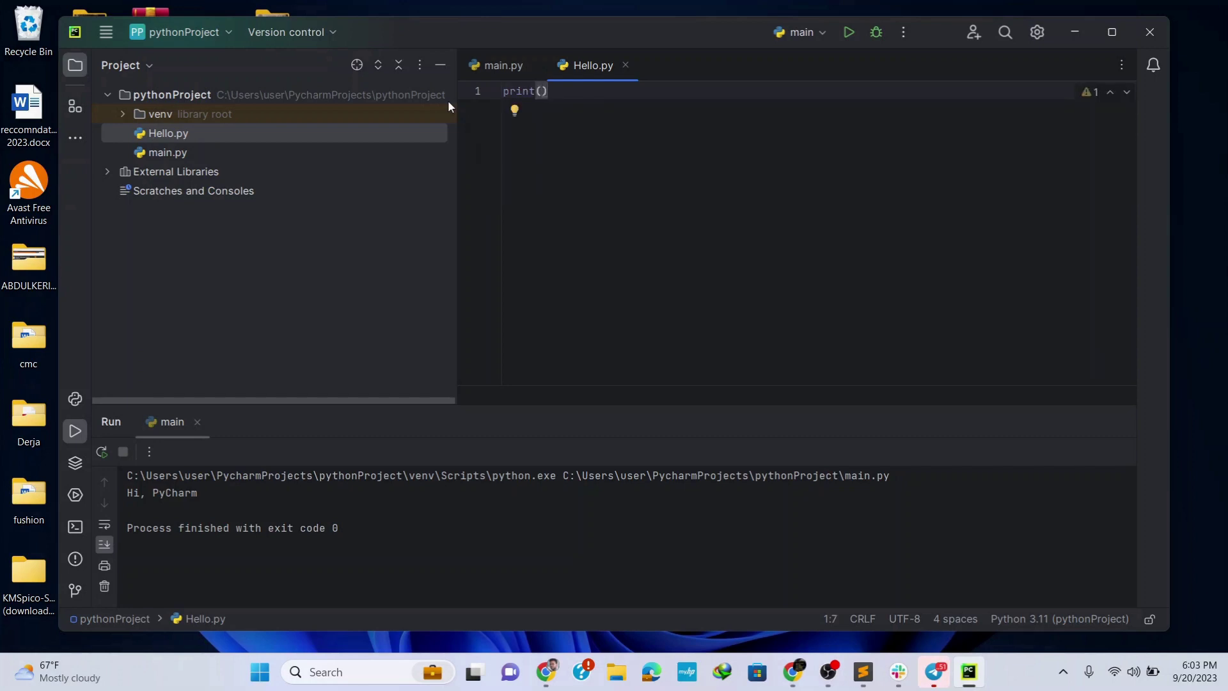
pyautogui.write('"Hello World!')
# Run Hello.py so print("Hello World!") outputs in the Run panel.
pyautogui.click(849, 33)
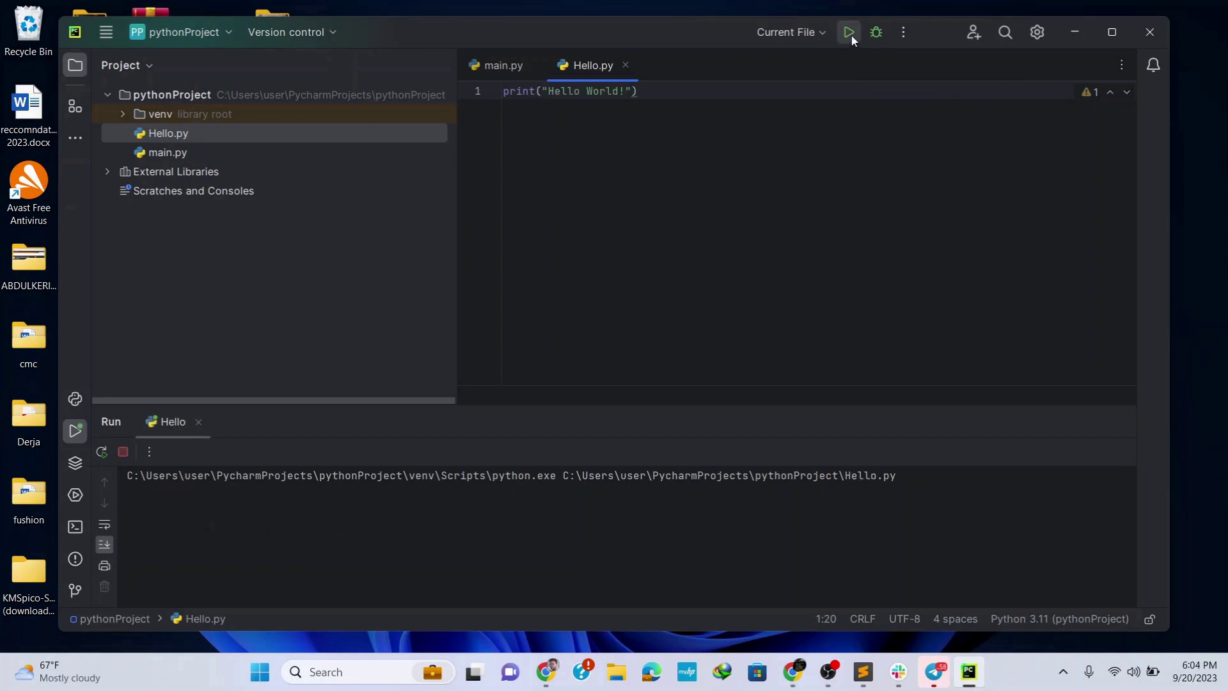